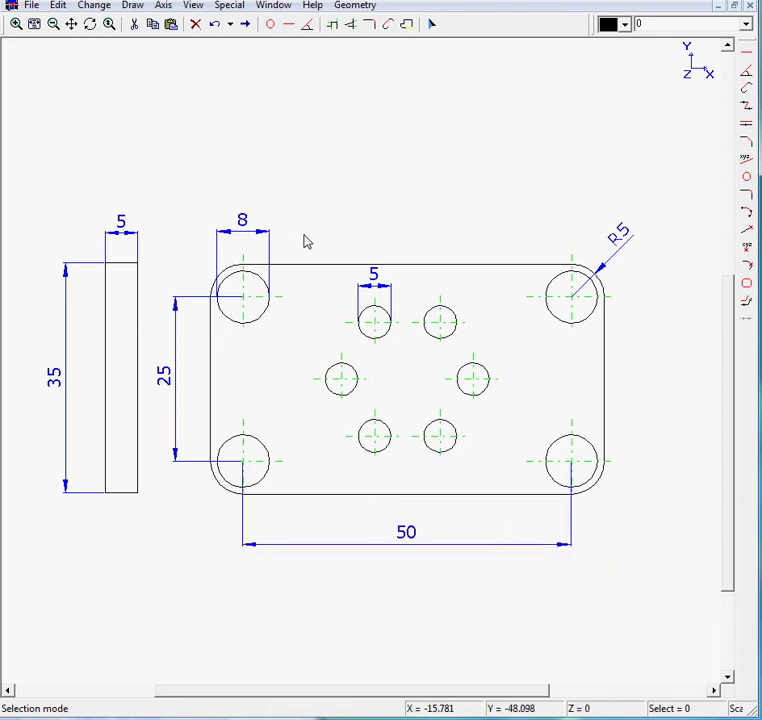
Step: Zoom out to make room above the reference plate drawing
{"action": "left_click", "coordinate": [34, 23]}
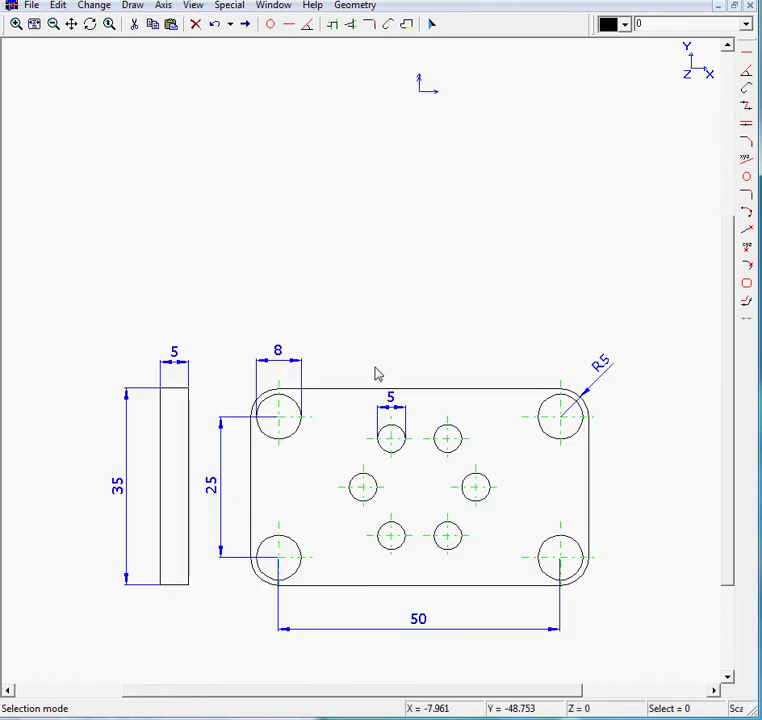
Step: Draw a 60 × 35 rectangle with 5 corner radius centred at 0,0, then fit the view
{"action": "left_click", "coordinate": [752, 286]}
{"action": "left_click_drag", "start_coordinate": [711, 277], "coordinate": [248, 133]}
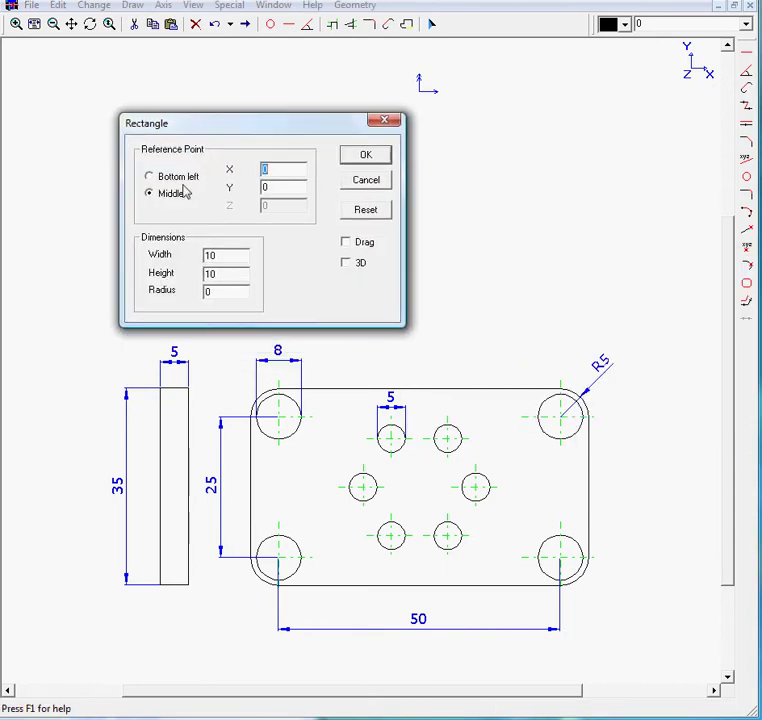
{"action": "left_click_drag", "start_coordinate": [216, 255], "coordinate": [177, 252]}
{"action": "type", "text": "6"}
{"action": "left_click_drag", "start_coordinate": [236, 278], "coordinate": [153, 282]}
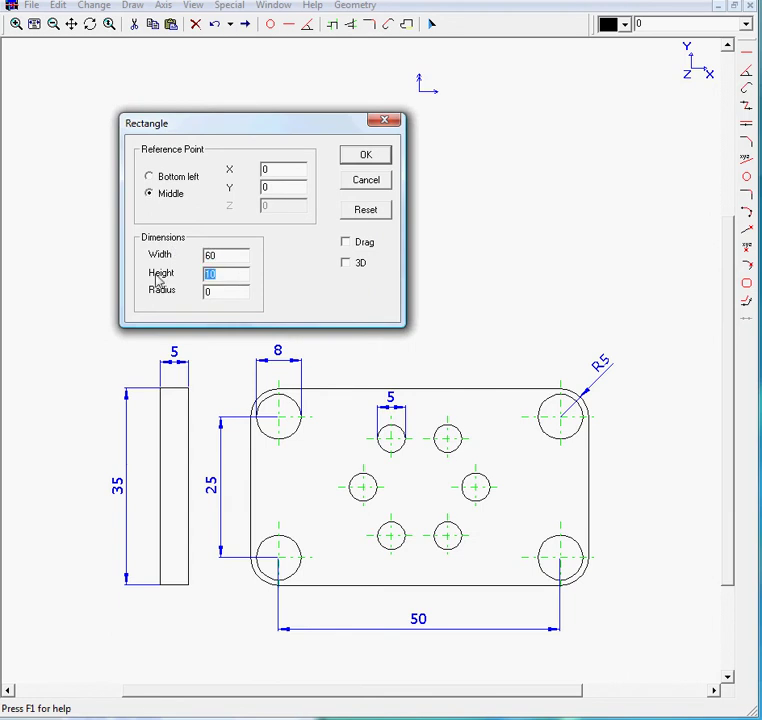
{"action": "type", "text": "35"}
{"action": "left_click", "coordinate": [356, 156]}
{"action": "left_click", "coordinate": [34, 24]}
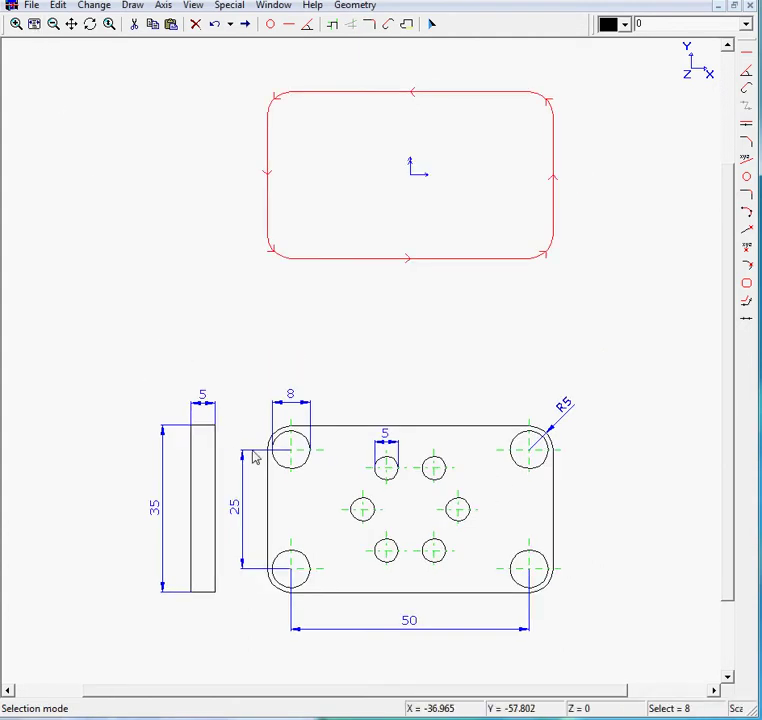
Step: Add a sharp-cornered 5 × 35 rectangle at X -70 with radius 0
{"action": "left_click", "coordinate": [746, 286]}
{"action": "left_click_drag", "start_coordinate": [250, 135], "coordinate": [403, 303]}
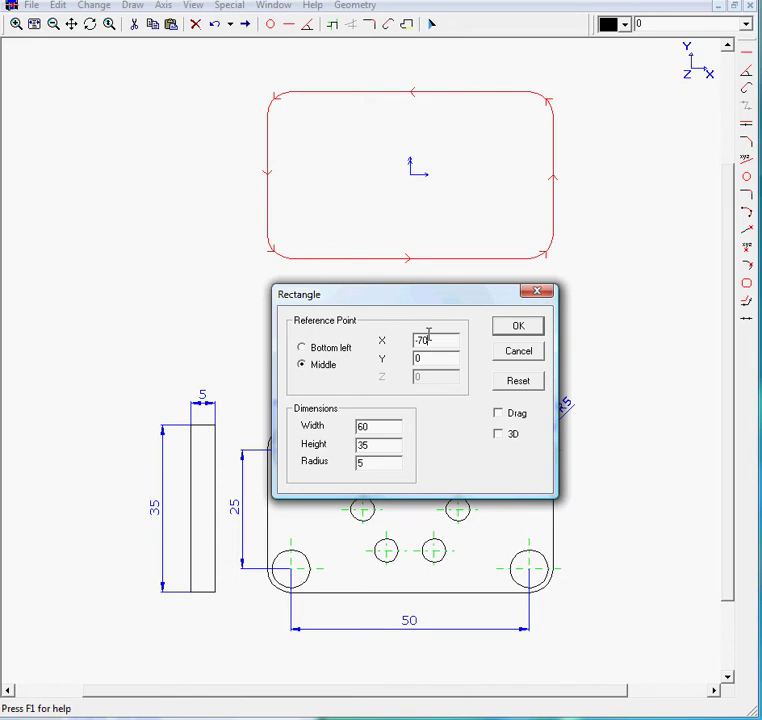
{"action": "double_click", "coordinate": [364, 426]}
{"action": "double_click", "coordinate": [377, 462]}
{"action": "type", "text": "0"}
{"action": "left_click", "coordinate": [506, 328]}
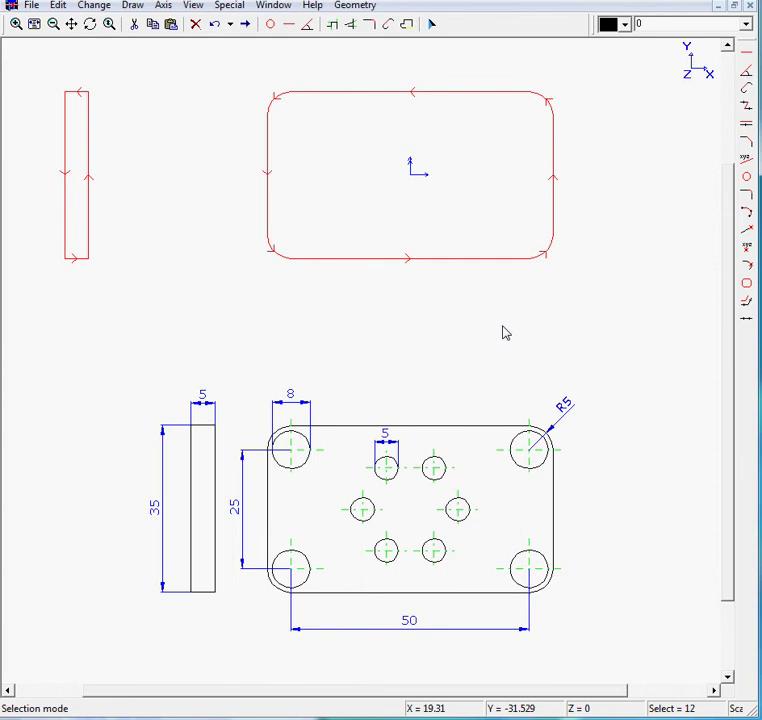
Step: Draw a circle of radius 2.5 centred at the origin
{"action": "left_click", "coordinate": [367, 376]}
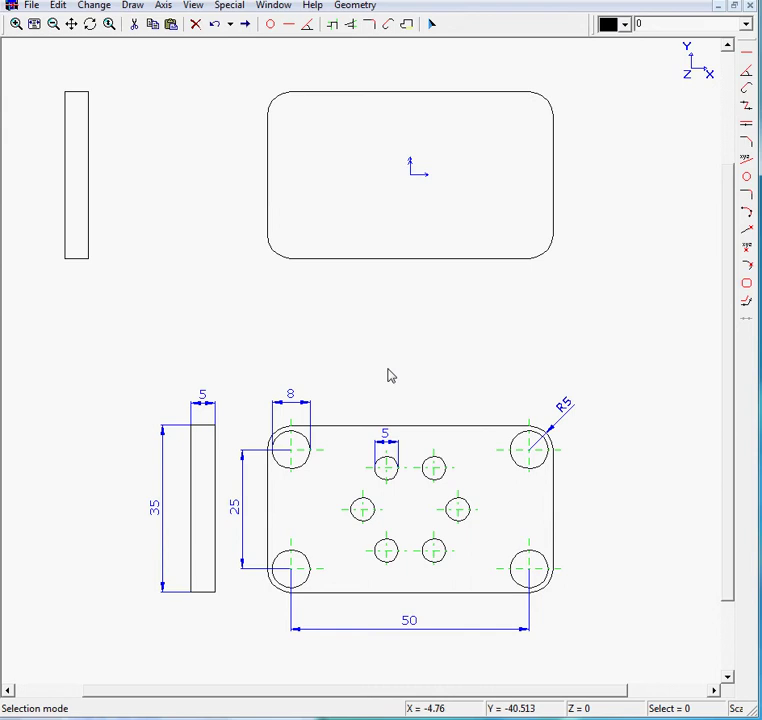
{"action": "left_click", "coordinate": [268, 28]}
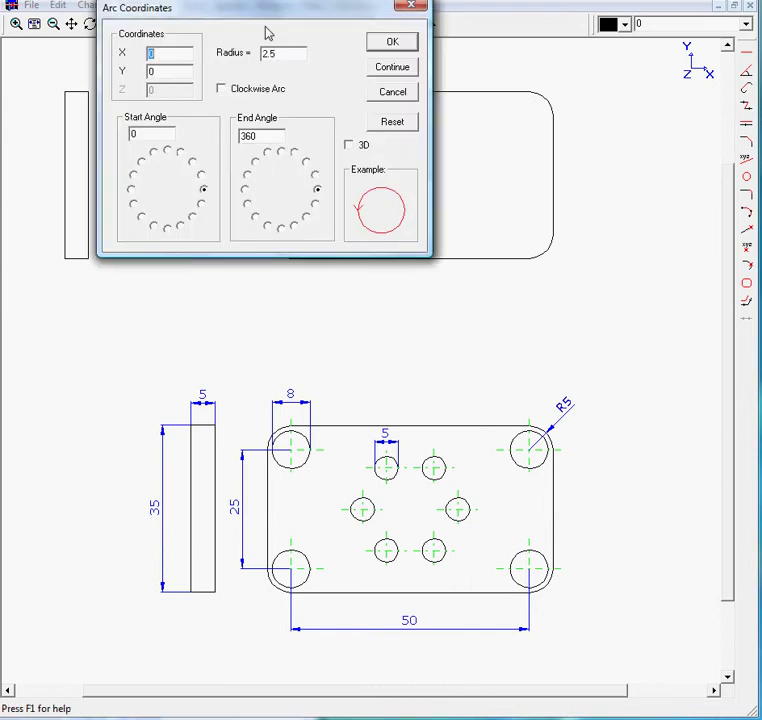
{"action": "left_click", "coordinate": [391, 121]}
{"action": "left_click_drag", "start_coordinate": [302, 11], "coordinate": [272, 129]}
{"action": "left_click_drag", "start_coordinate": [251, 172], "coordinate": [182, 170]}
{"action": "left_click", "coordinate": [364, 161]}
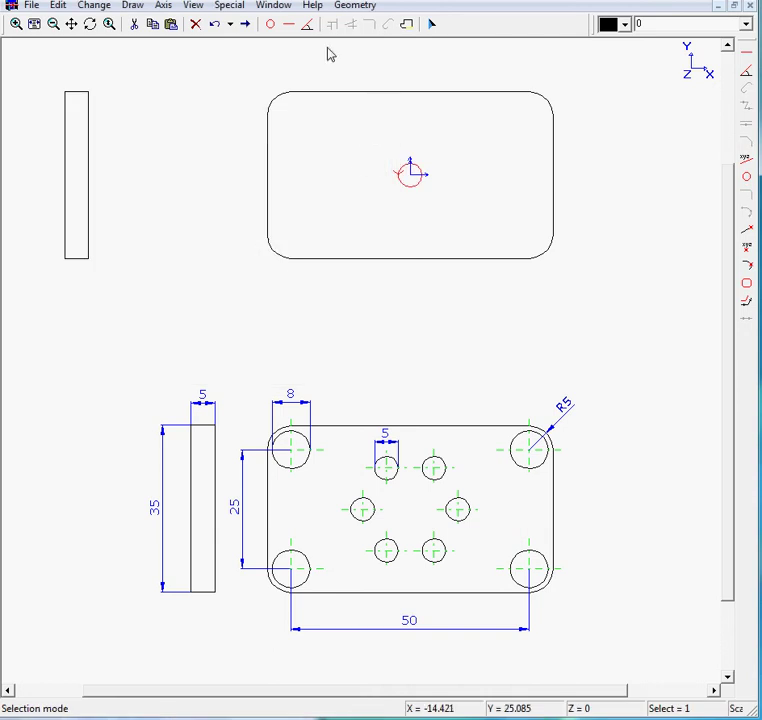
Step: Sketch a vertical and a horizontal line through the circle centre
{"action": "left_click", "coordinate": [289, 24]}
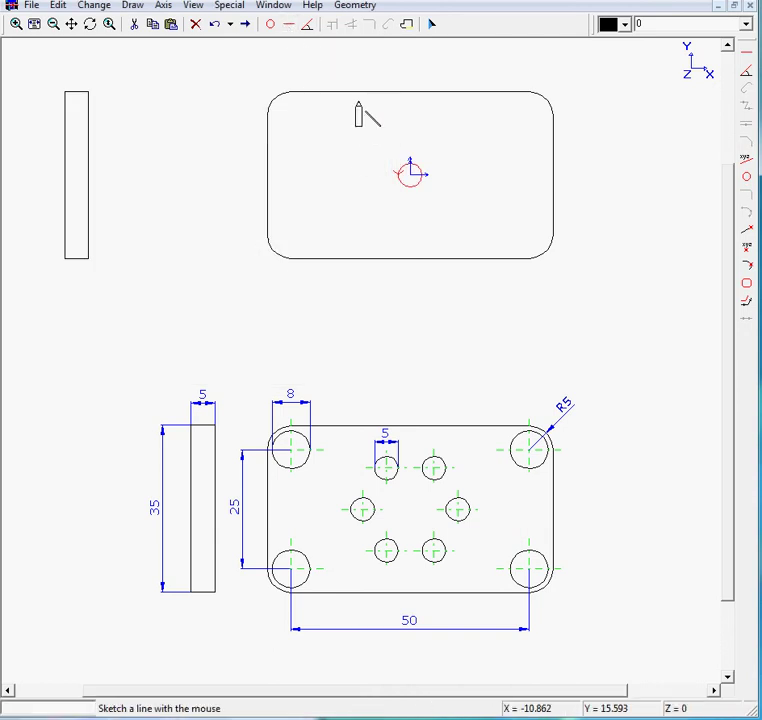
{"action": "key", "text": "Escape"}
{"action": "key", "text": "Escape"}
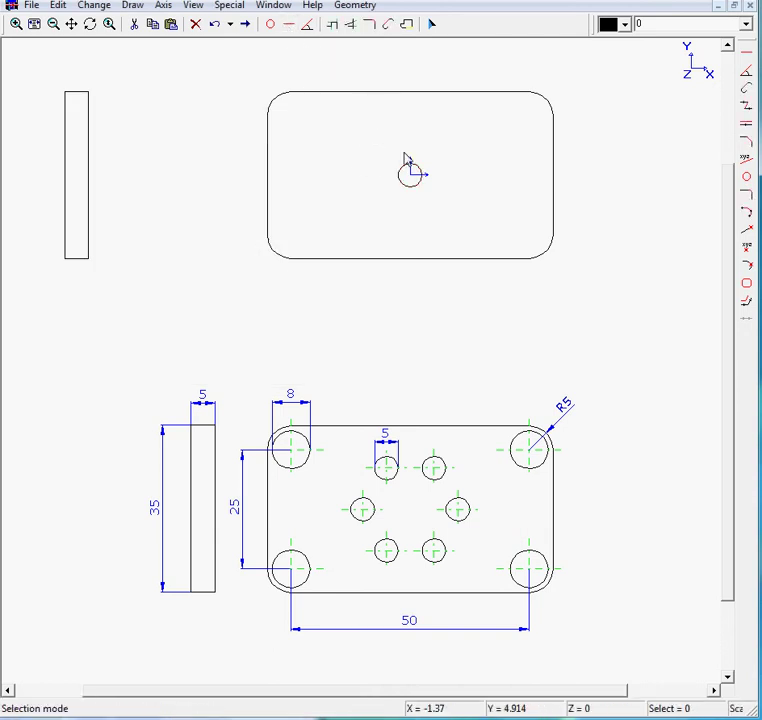
{"action": "key", "text": "Return"}
{"action": "left_click_drag", "start_coordinate": [410, 170], "coordinate": [413, 194]}
{"action": "key", "text": "Return"}
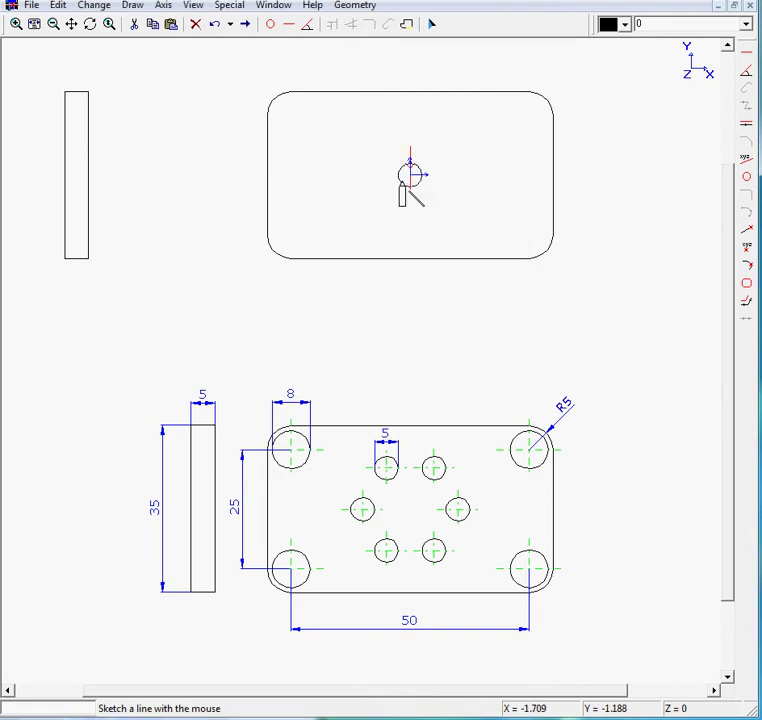
{"action": "left_click_drag", "start_coordinate": [389, 177], "coordinate": [438, 176]}
{"action": "key", "text": "Return"}
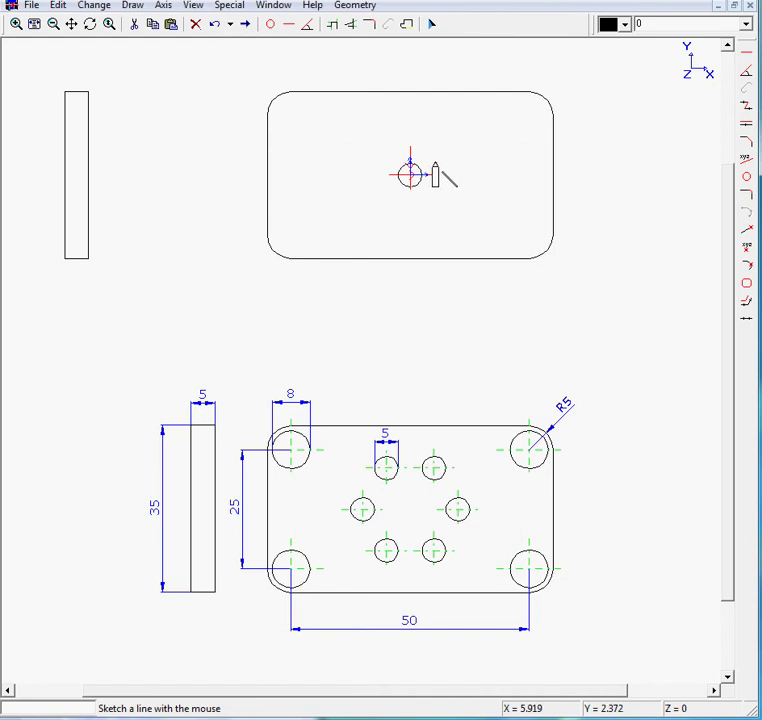
Step: Shorten the centre lines so they end just past the circle's edge
{"action": "key", "text": "z"}
{"action": "left_click_drag", "start_coordinate": [369, 143], "coordinate": [465, 218]}
{"action": "left_click", "coordinate": [432, 24]}
{"action": "left_click_drag", "start_coordinate": [505, 316], "coordinate": [439, 316]}
{"action": "left_click_drag", "start_coordinate": [310, 107], "coordinate": [309, 199]}
{"action": "mouse_move", "coordinate": [172, 315]}
{"action": "left_mouse_down"}
{"action": "mouse_move", "coordinate": [199, 316]}
{"action": "mouse_move", "coordinate": [180, 319]}
{"action": "left_mouse_up"}
Step: Give both centre lines a green colour and dash-dot line type
{"action": "left_click", "coordinate": [95, 6]}
{"action": "left_click", "coordinate": [109, 80]}
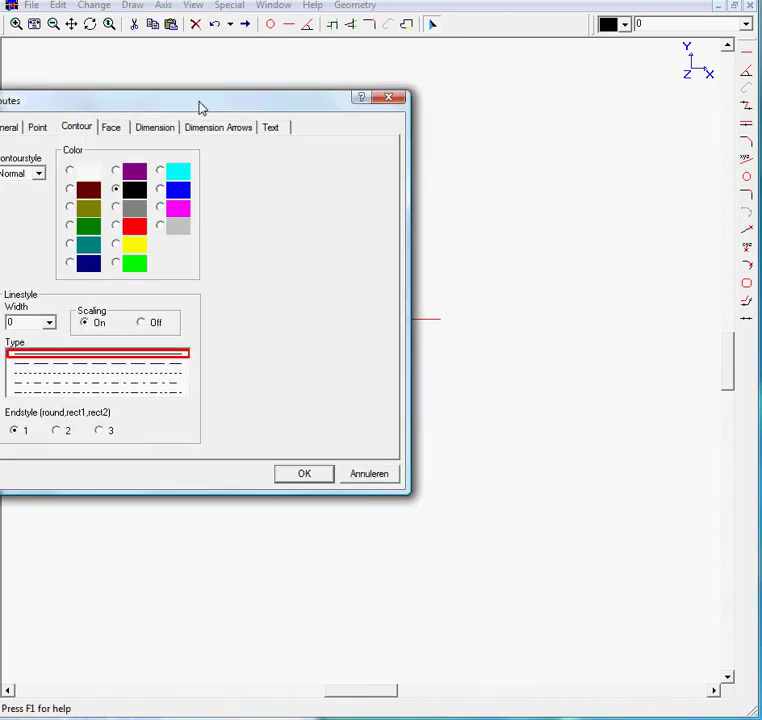
{"action": "left_click", "coordinate": [268, 258]}
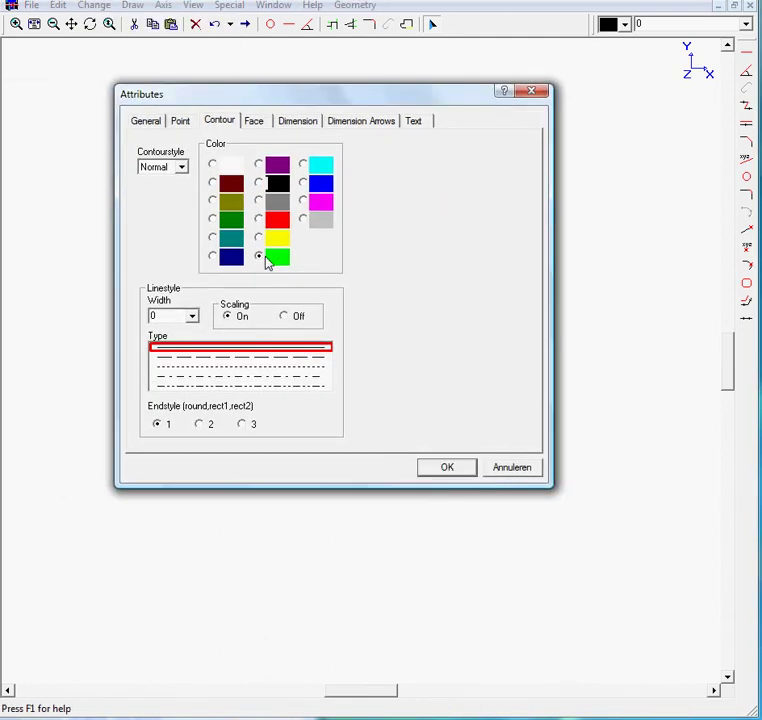
{"action": "left_click", "coordinate": [279, 376]}
{"action": "left_click", "coordinate": [447, 468]}
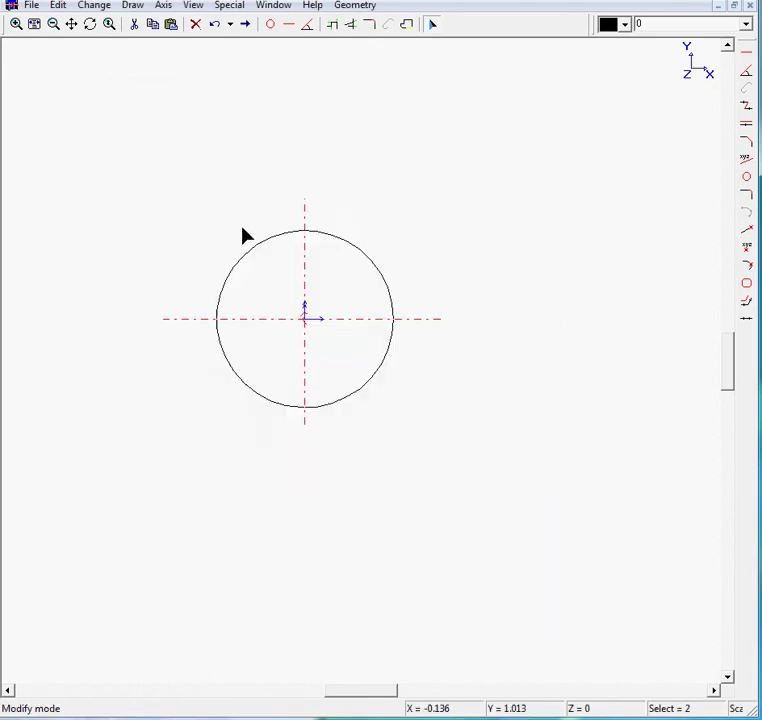
{"action": "left_click", "coordinate": [34, 24]}
{"action": "left_click", "coordinate": [402, 169]}
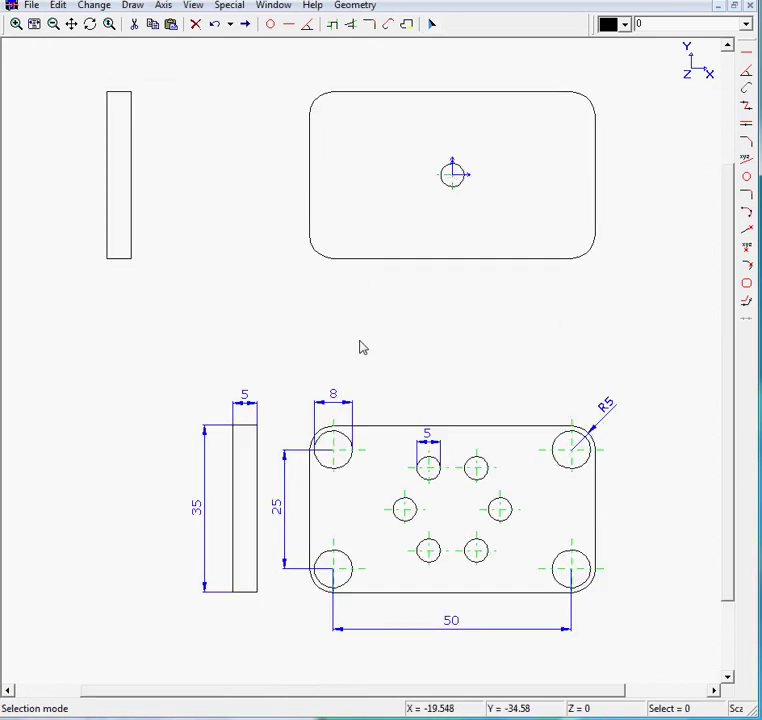
Step: Measure the 20-unit spacing between two reference hole centres
{"action": "left_click", "coordinate": [134, 6]}
{"action": "mouse_move", "coordinate": [206, 129]}
{"action": "left_click", "coordinate": [257, 148]}
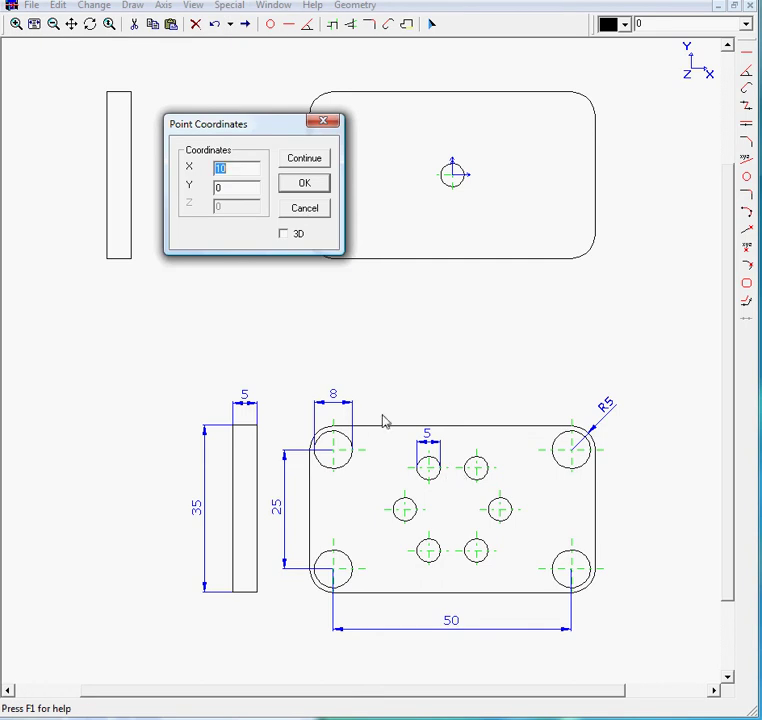
{"action": "left_click", "coordinate": [310, 212]}
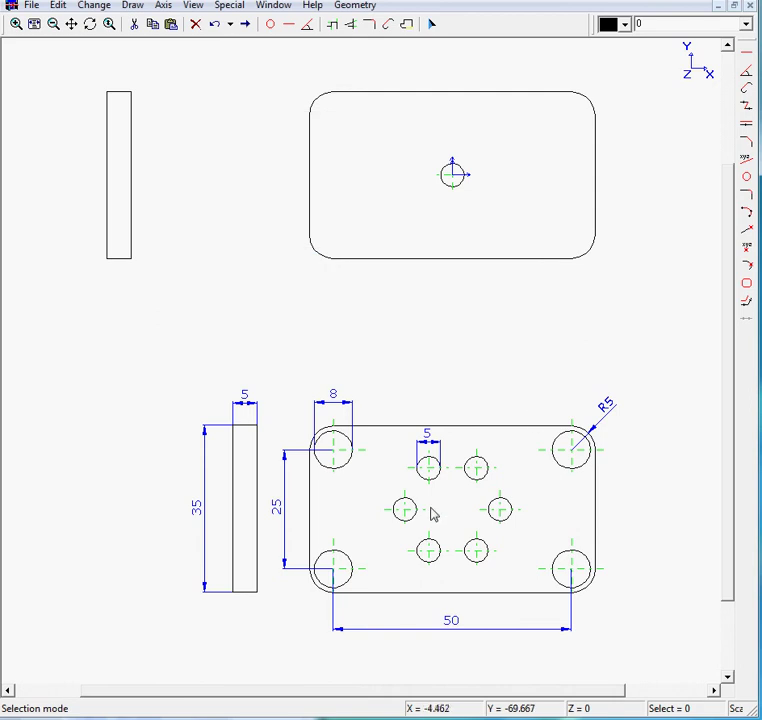
{"action": "mouse_move", "coordinate": [432, 512]}
{"action": "key", "text": "Return"}
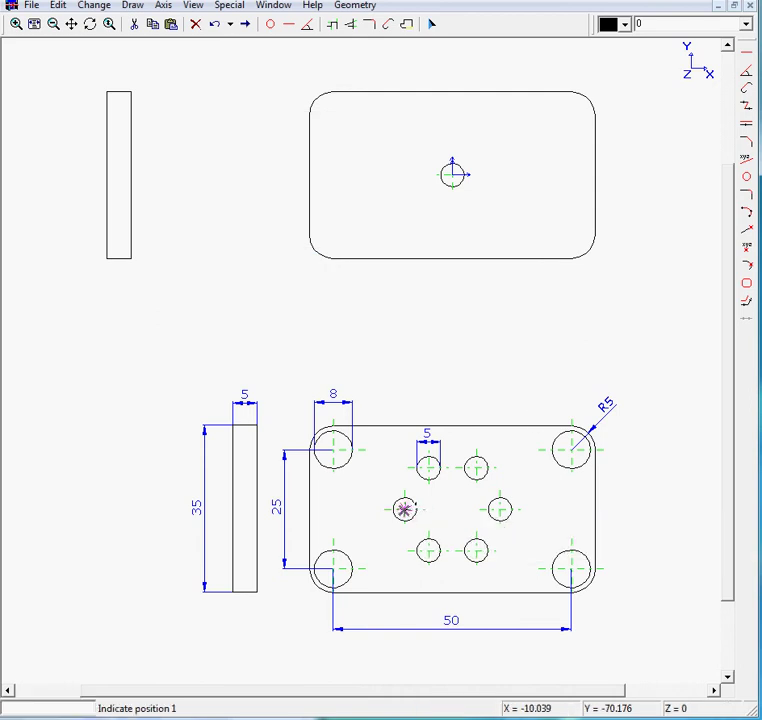
{"action": "left_click", "coordinate": [404, 510]}
{"action": "left_click", "coordinate": [506, 510]}
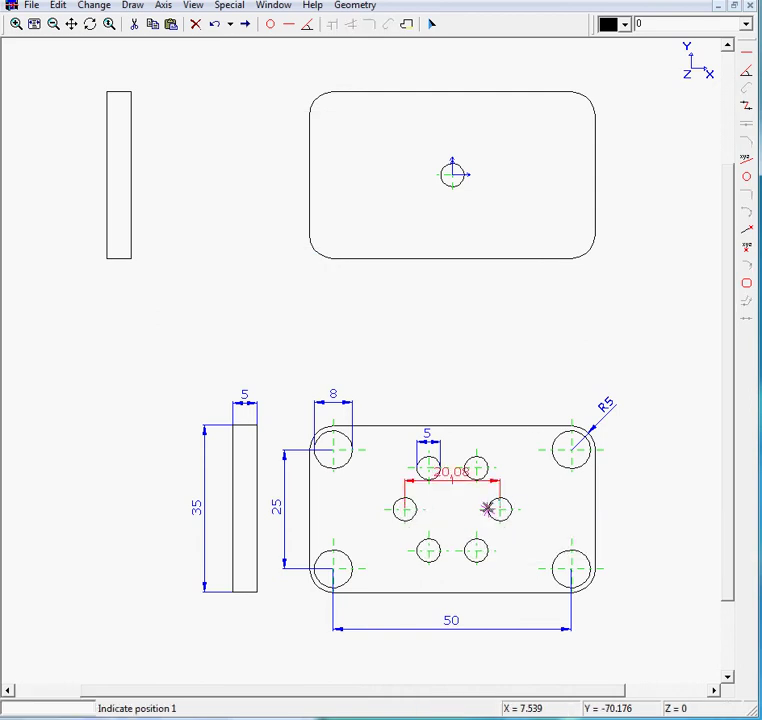
{"action": "key", "text": "Escape"}
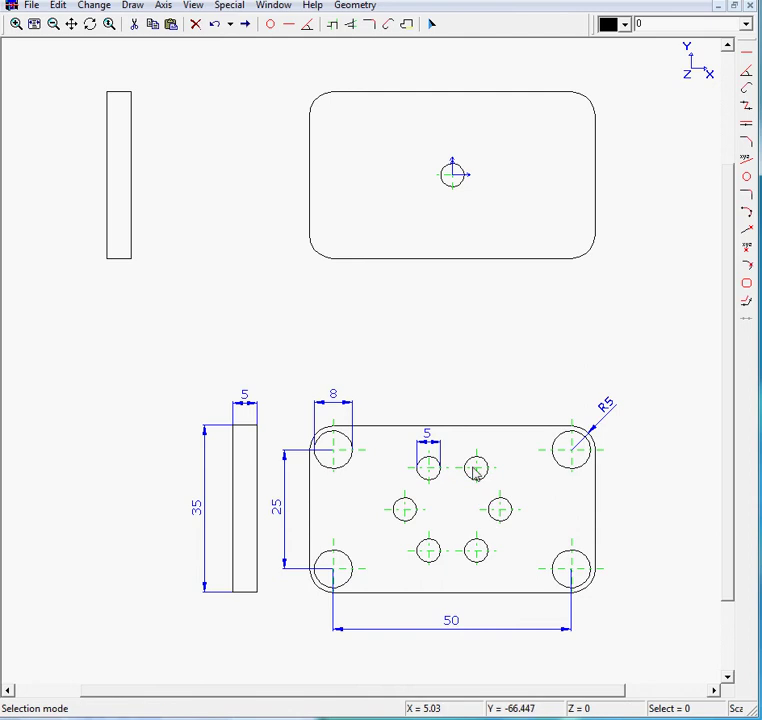
Step: Place a point at X 10, Y 0 by coordinates
{"action": "left_click", "coordinate": [133, 6]}
{"action": "mouse_move", "coordinate": [152, 130]}
{"action": "left_click", "coordinate": [264, 147]}
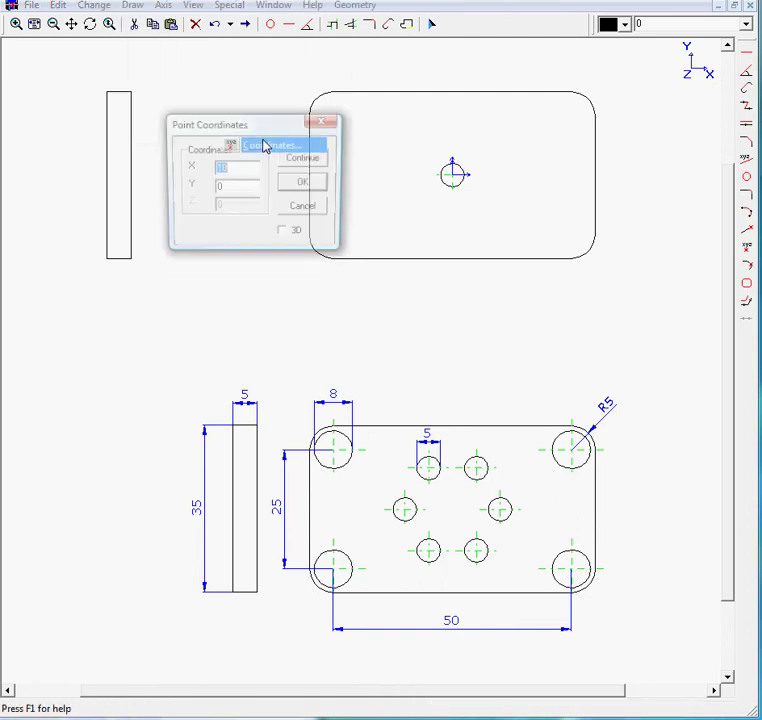
{"action": "key", "text": "Return"}
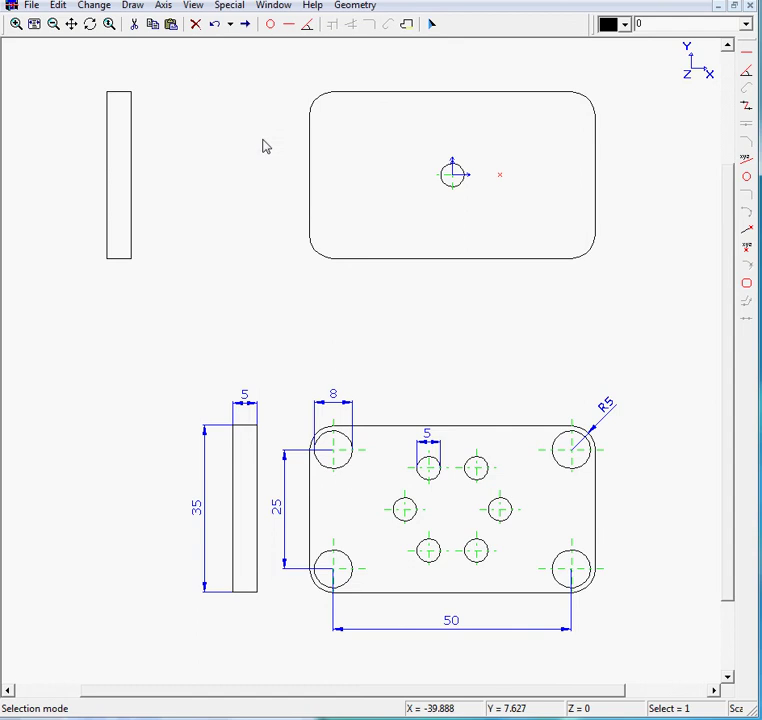
Step: Paste the point as 6 evenly rotated copies around the centre hole
{"action": "left_click", "coordinate": [131, 25]}
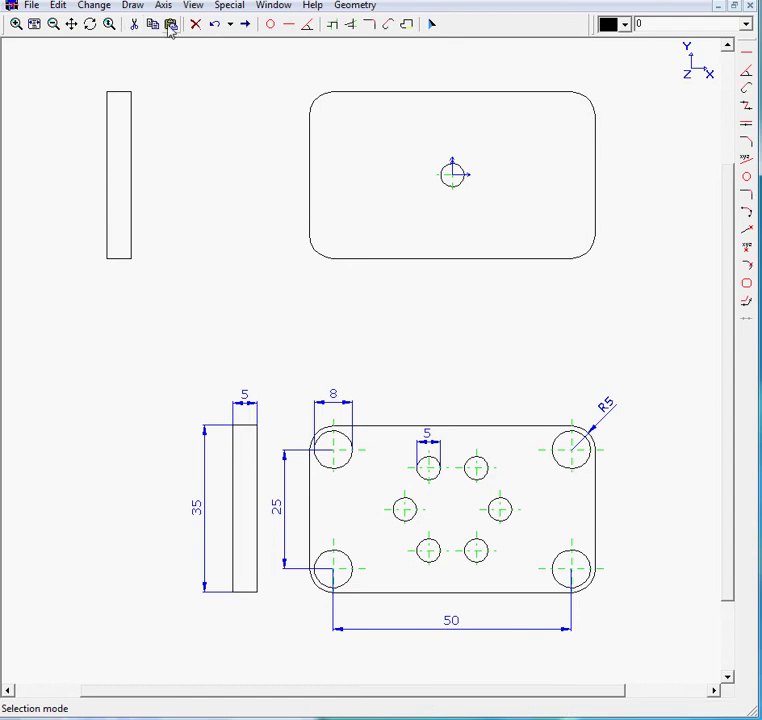
{"action": "left_click", "coordinate": [170, 26]}
{"action": "left_click_drag", "start_coordinate": [192, 10], "coordinate": [230, 56]}
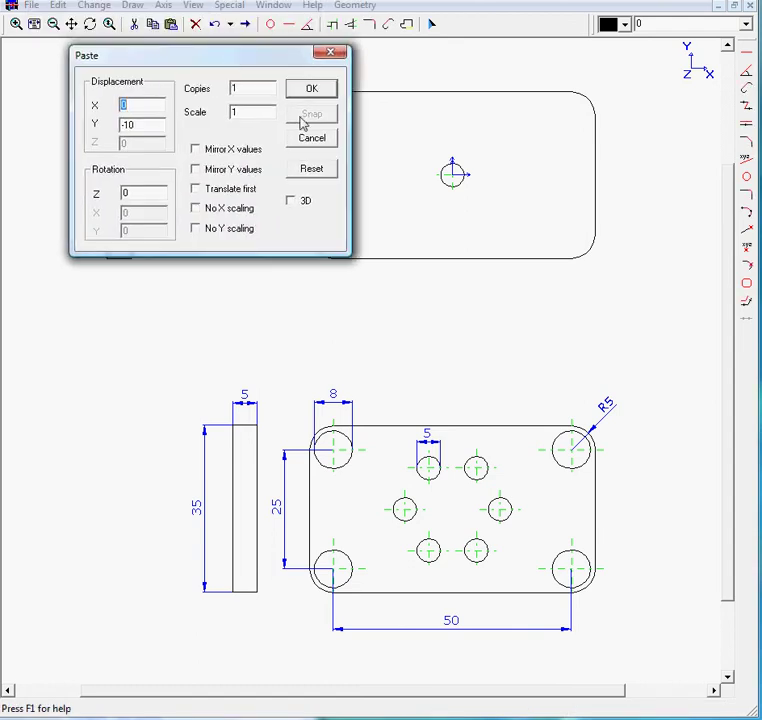
{"action": "left_click", "coordinate": [312, 168]}
{"action": "double_click", "coordinate": [248, 89]}
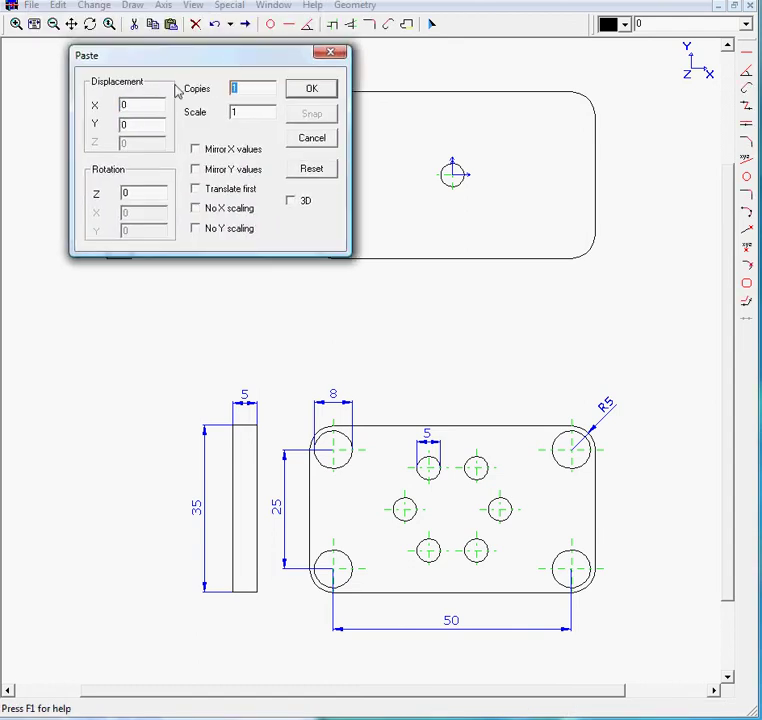
{"action": "type", "text": "6"}
{"action": "key", "text": "Return"}
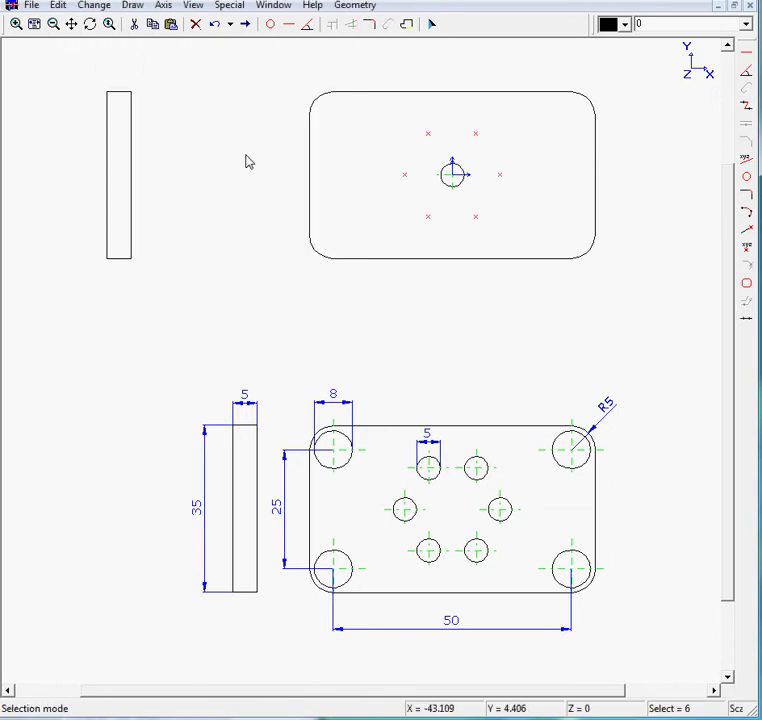
Step: Cut the single centre hole circle to the clipboard
{"action": "left_click", "coordinate": [431, 163]}
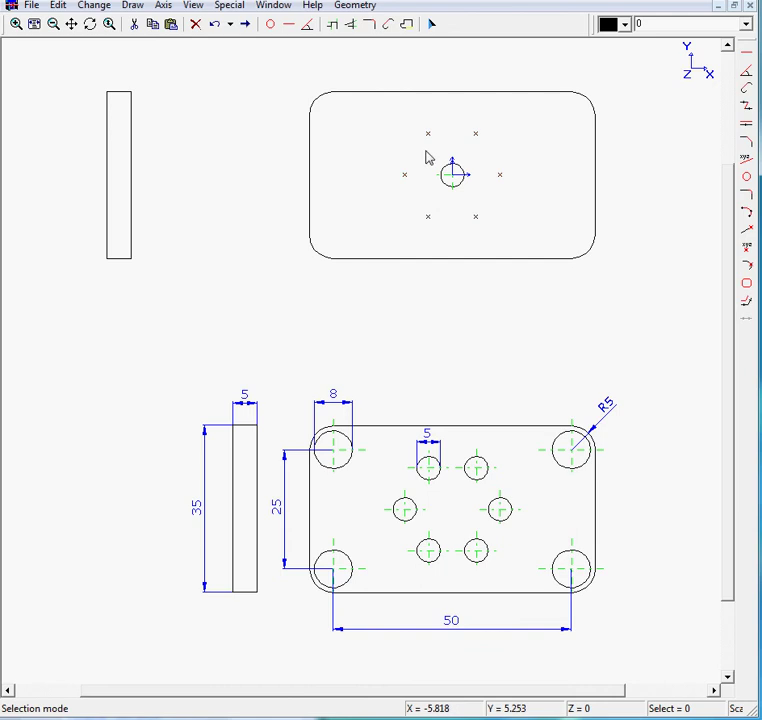
{"action": "scroll", "coordinate": [475, 182], "scroll_direction": "up", "scroll_amount": 4}
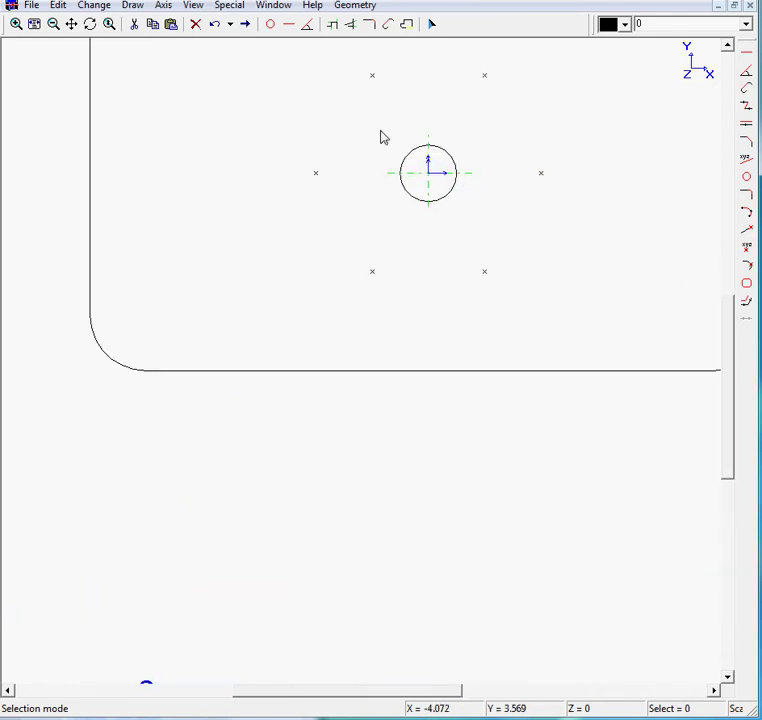
{"action": "left_click_drag", "start_coordinate": [380, 132], "coordinate": [487, 223]}
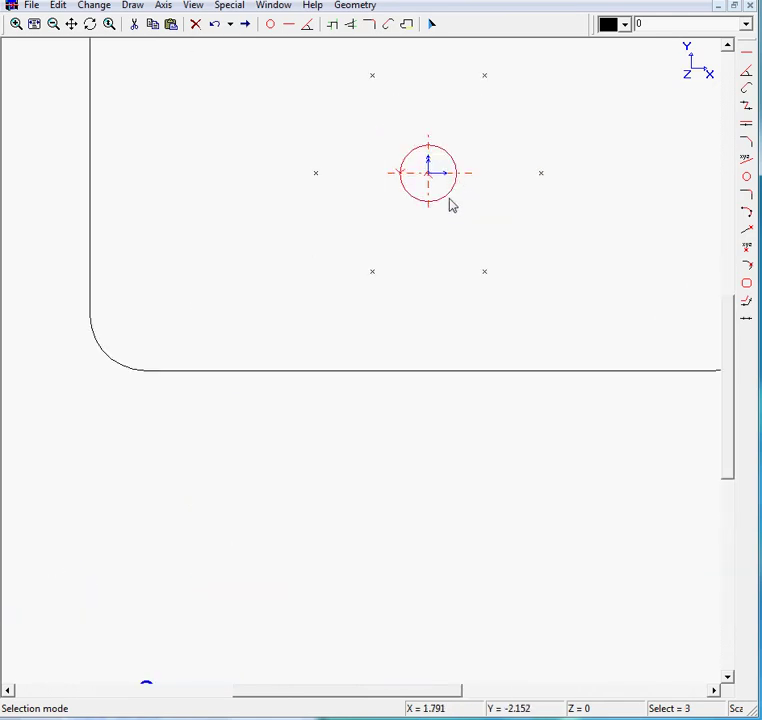
{"action": "left_click", "coordinate": [134, 23]}
Step: Paste the hole onto each of the six marked points and show the whole drawing
{"action": "left_click_drag", "start_coordinate": [228, 52], "coordinate": [607, 311]}
{"action": "left_click", "coordinate": [95, 5]}
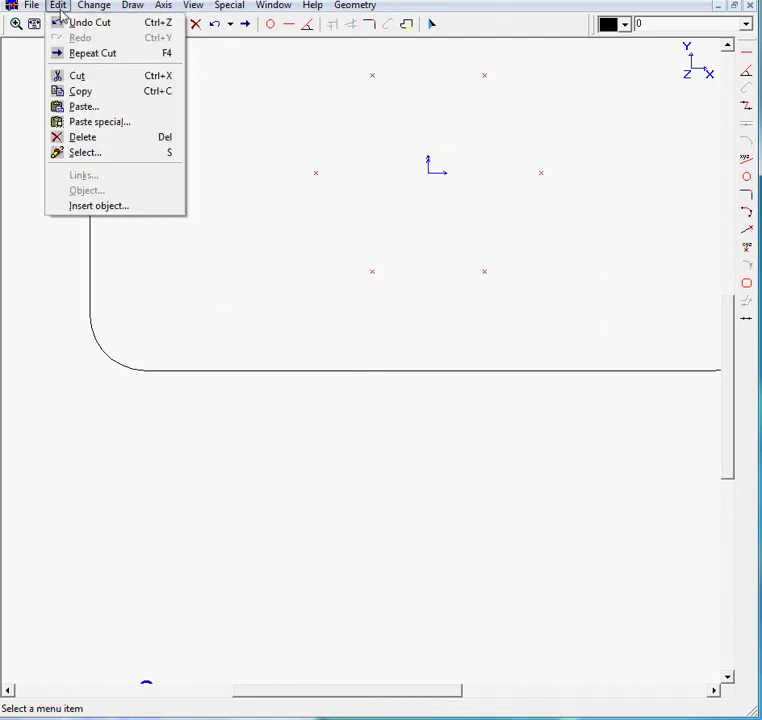
{"action": "left_click", "coordinate": [88, 106]}
{"action": "left_click_drag", "start_coordinate": [208, 55], "coordinate": [156, 100]}
{"action": "left_click", "coordinate": [408, 176]}
{"action": "left_click", "coordinate": [240, 156]}
{"action": "left_click", "coordinate": [192, 107]}
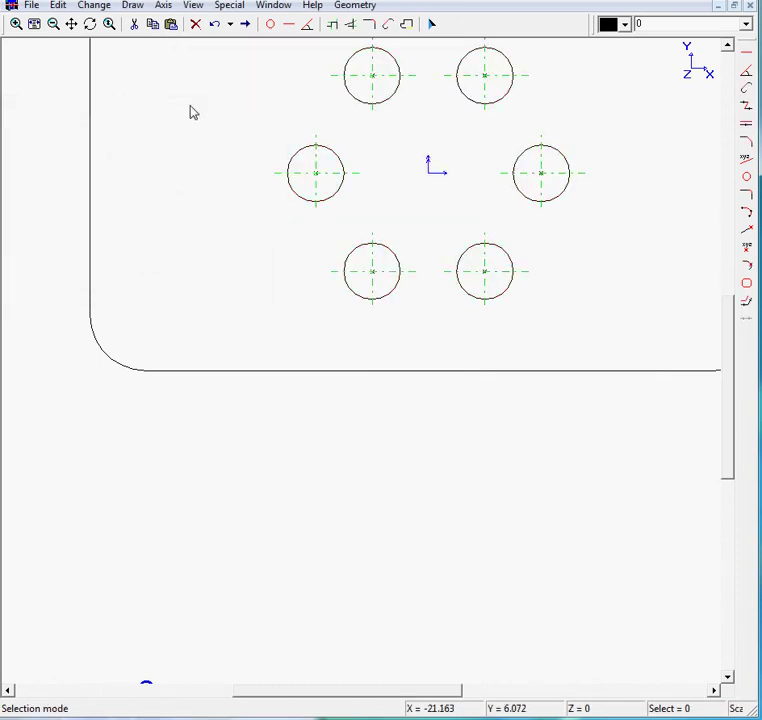
{"action": "left_click", "coordinate": [54, 24]}
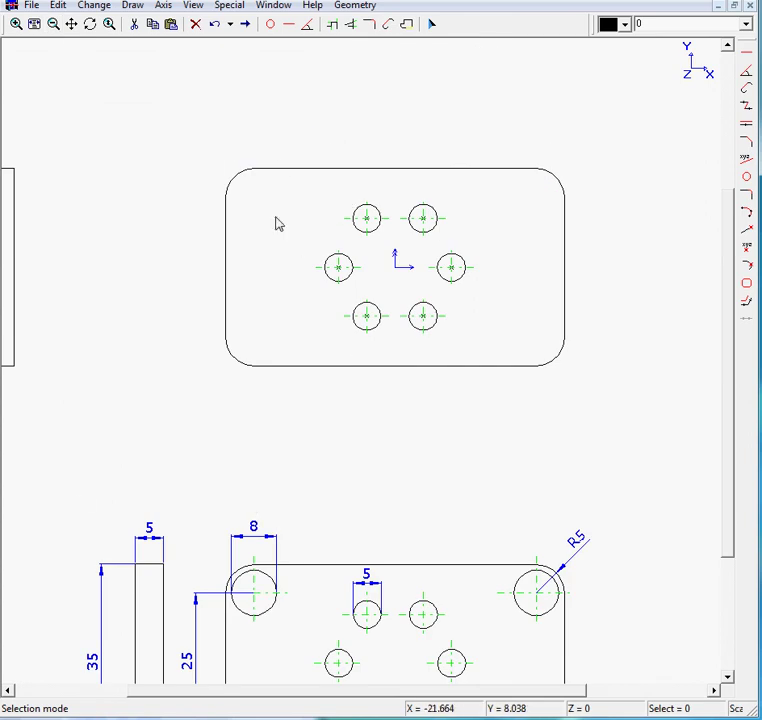
Step: Move the origin to the upper-left small hole's centre
{"action": "key", "text": "z"}
{"action": "left_click_drag", "start_coordinate": [345, 196], "coordinate": [410, 254]}
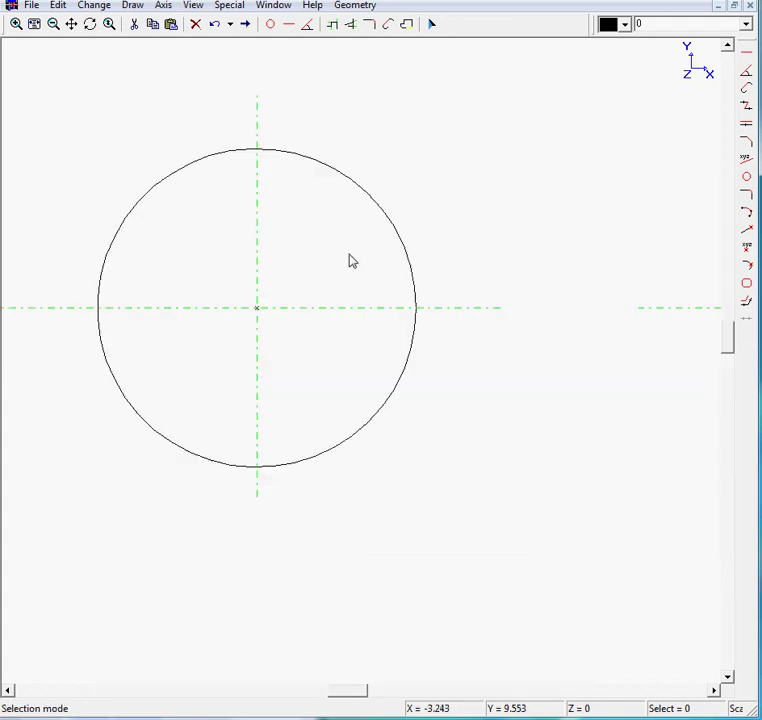
{"action": "left_click", "coordinate": [133, 6]}
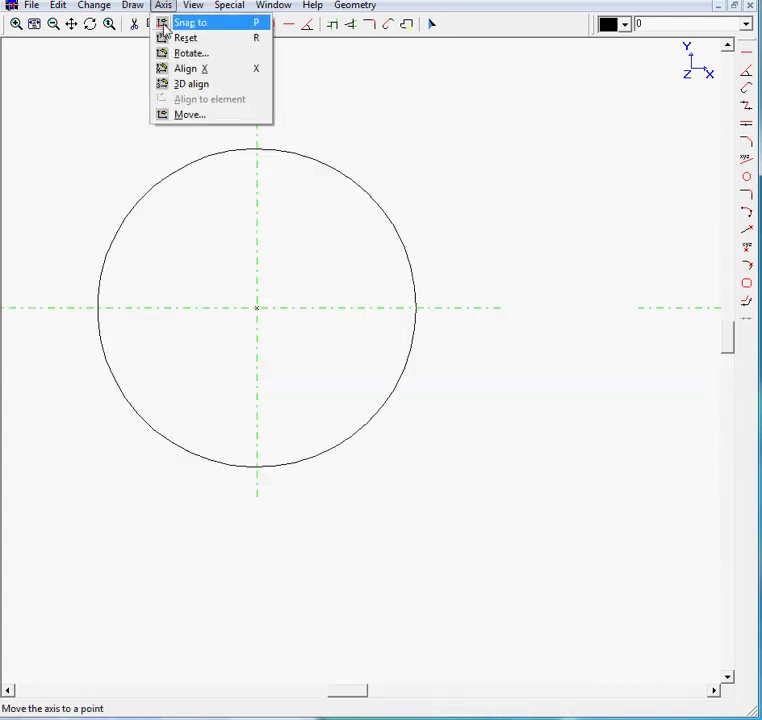
{"action": "left_click", "coordinate": [186, 22]}
{"action": "left_click", "coordinate": [258, 312]}
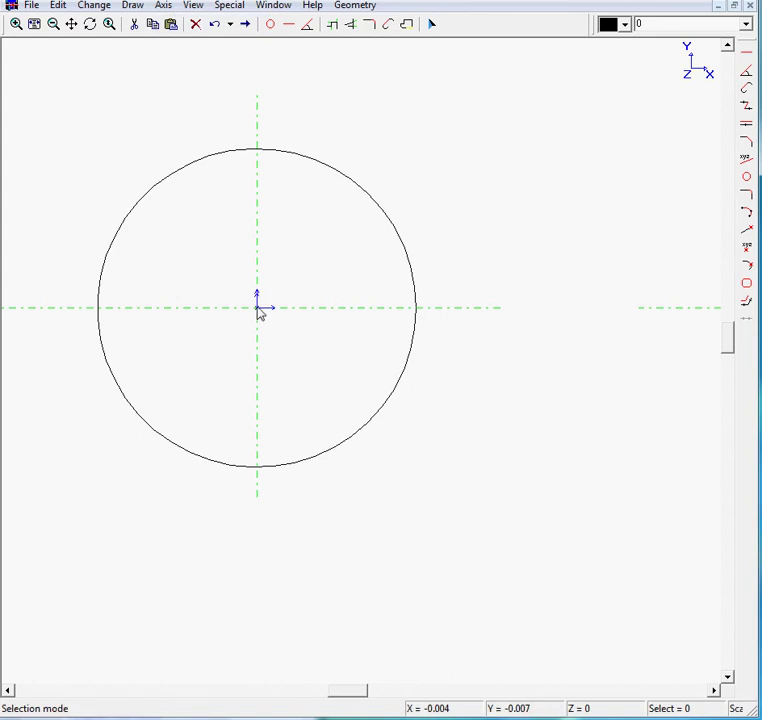
Step: Paste a copy of that hole and its centre lines scaled by 8
{"action": "scroll", "coordinate": [263, 318], "scroll_direction": "down", "scroll_amount": 4}
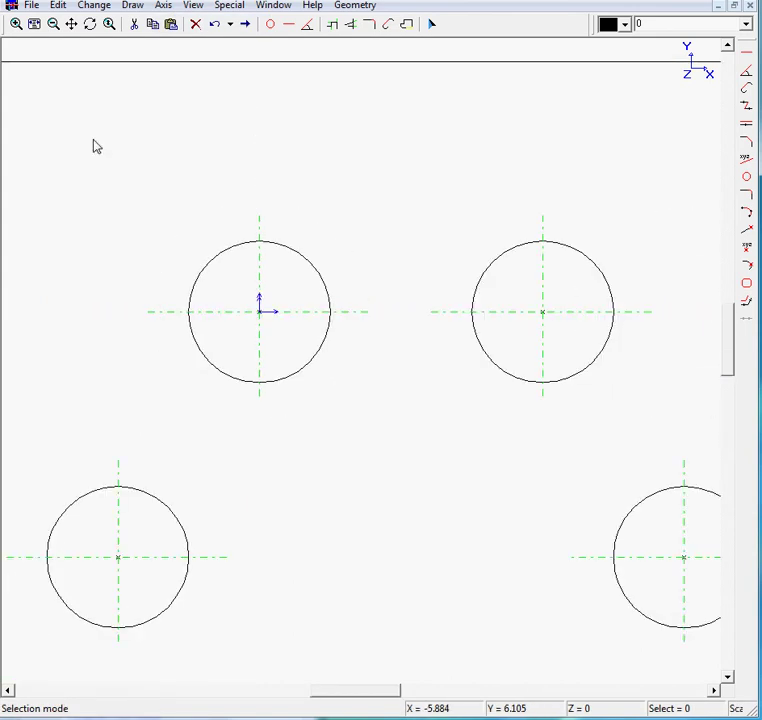
{"action": "left_click_drag", "start_coordinate": [94, 143], "coordinate": [393, 425]}
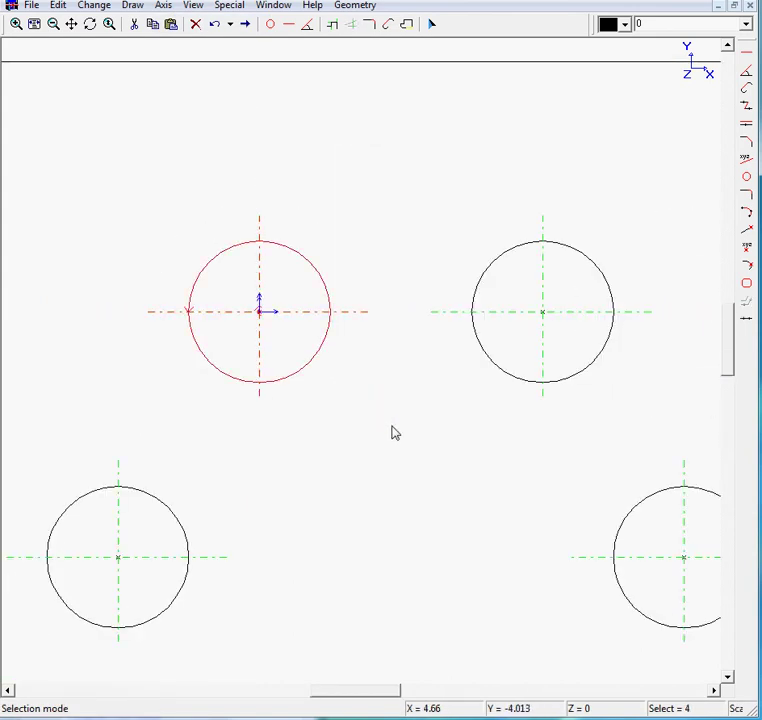
{"action": "left_click", "coordinate": [261, 318]}
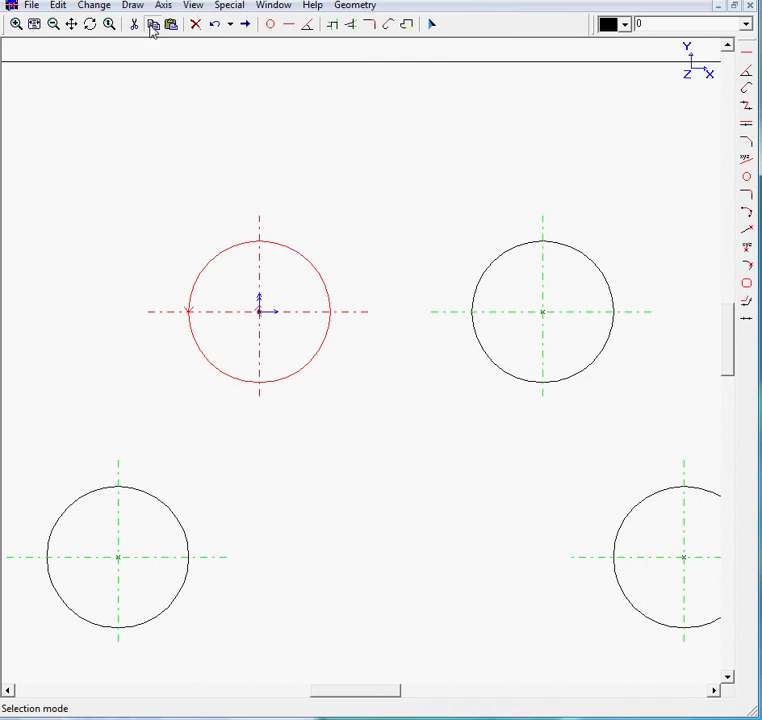
{"action": "key", "text": "Escape"}
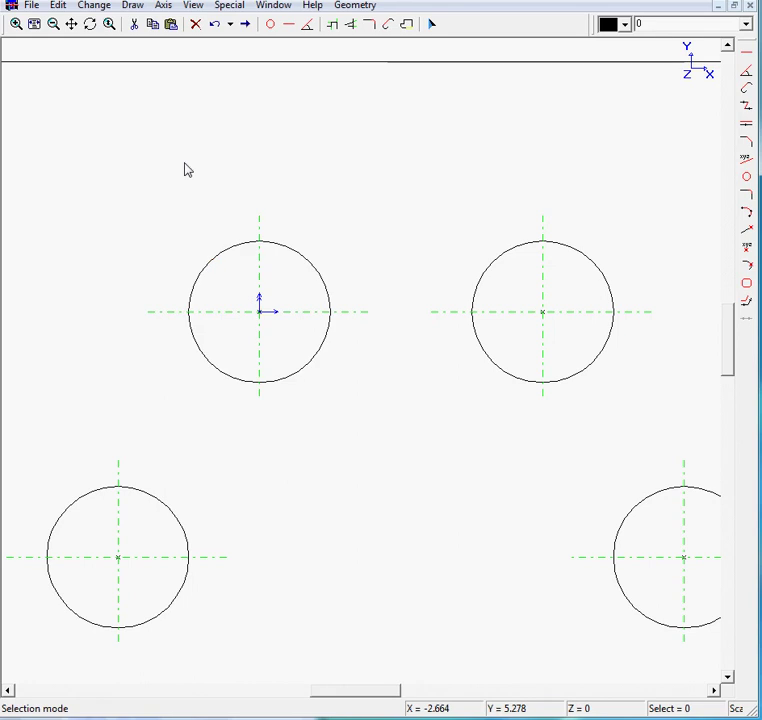
{"action": "left_click", "coordinate": [171, 24]}
{"action": "left_click_drag", "start_coordinate": [189, 104], "coordinate": [351, 110]}
{"action": "left_click", "coordinate": [392, 218]}
{"action": "double_click", "coordinate": [337, 160]}
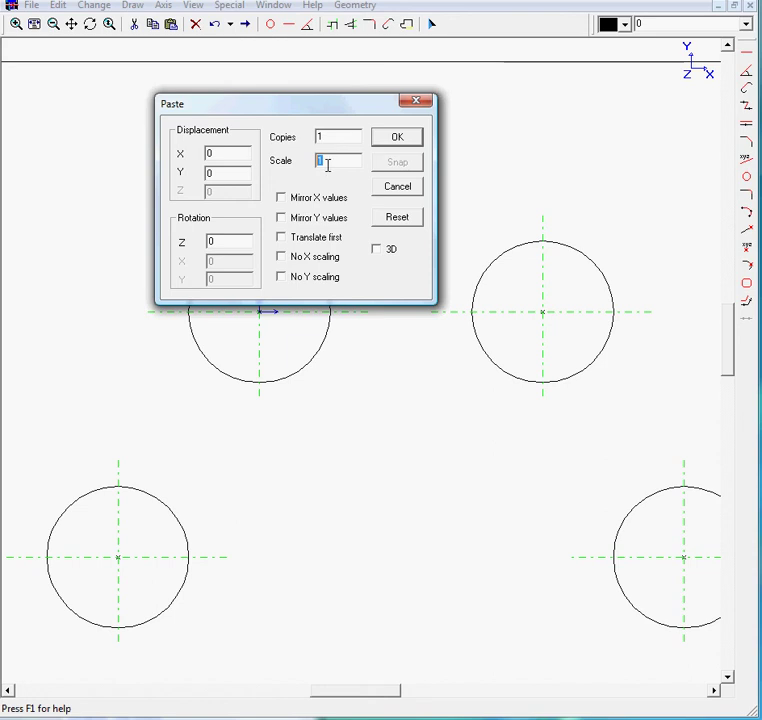
{"action": "type", "text": "8"}
{"action": "left_click", "coordinate": [401, 140]}
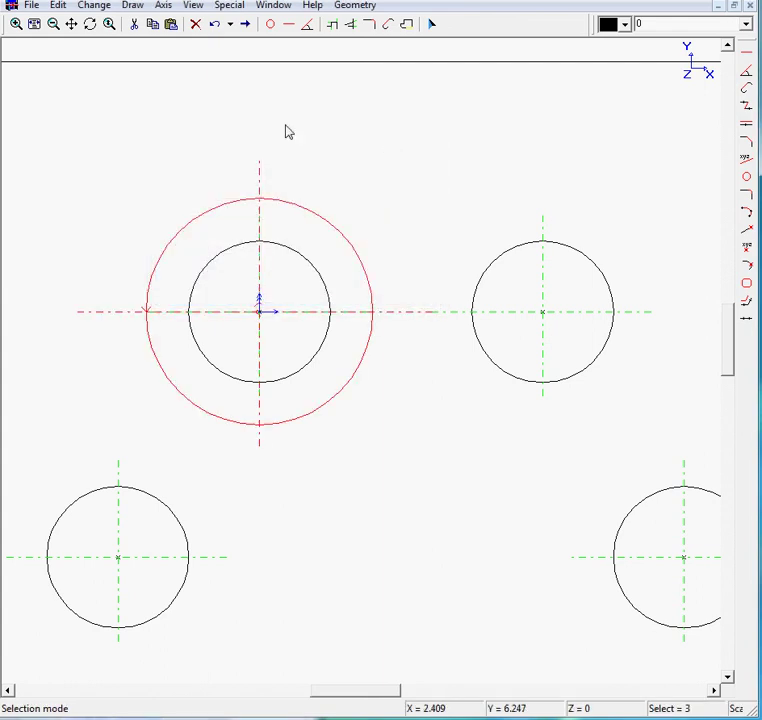
{"action": "left_click", "coordinate": [37, 27]}
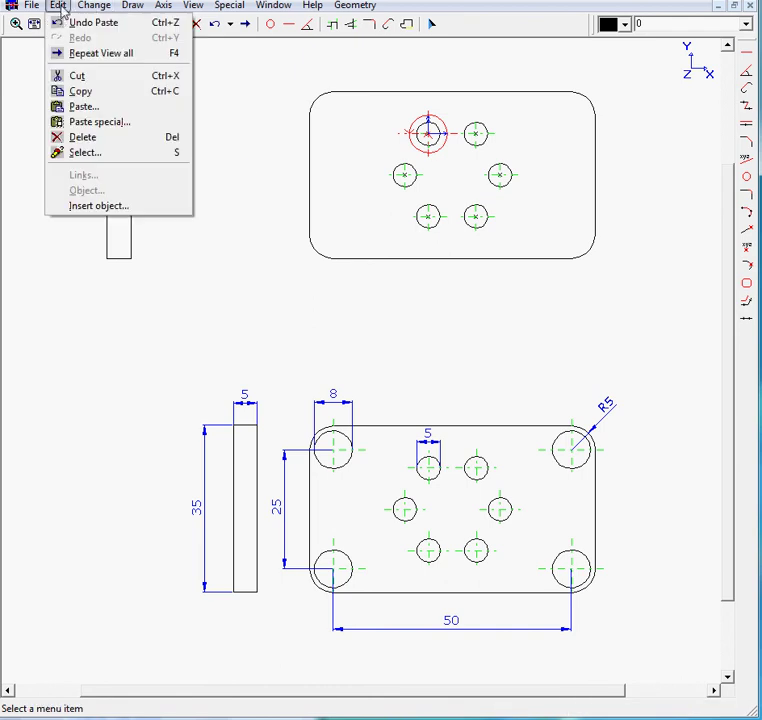
Step: Cut the enlarged hole and add points at the plate's four corner arc centres
{"action": "left_click", "coordinate": [86, 79]}
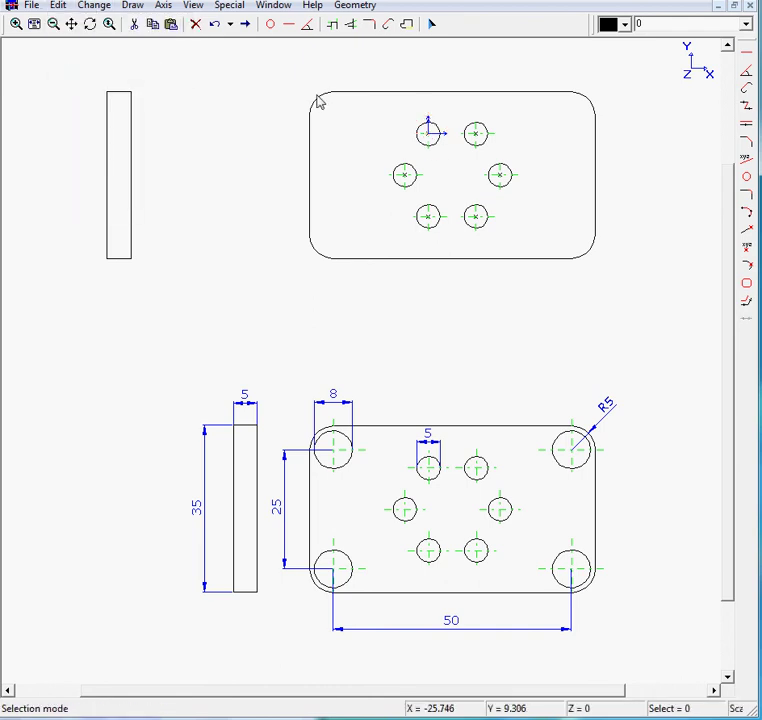
{"action": "left_click", "coordinate": [380, 96]}
{"action": "left_click", "coordinate": [131, 6]}
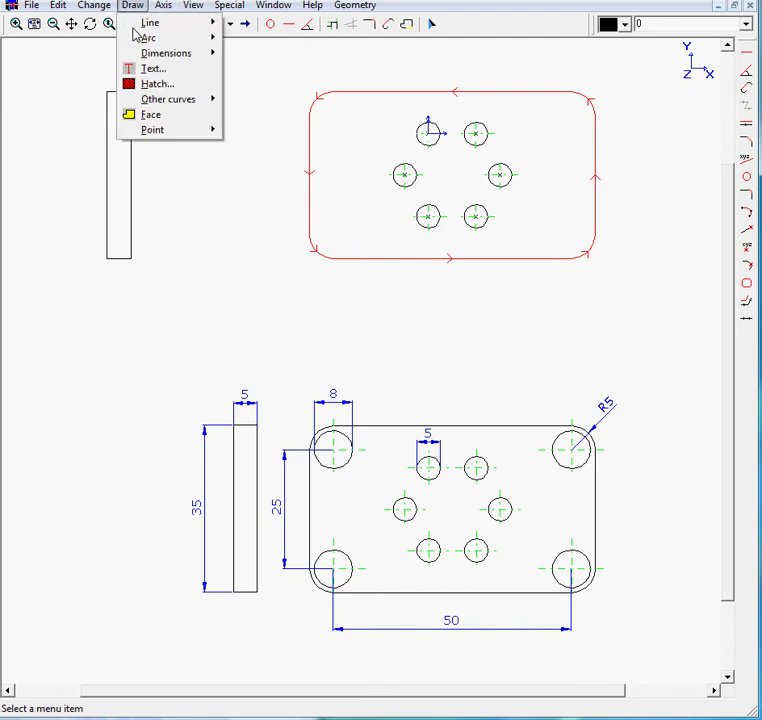
{"action": "mouse_move", "coordinate": [177, 137]}
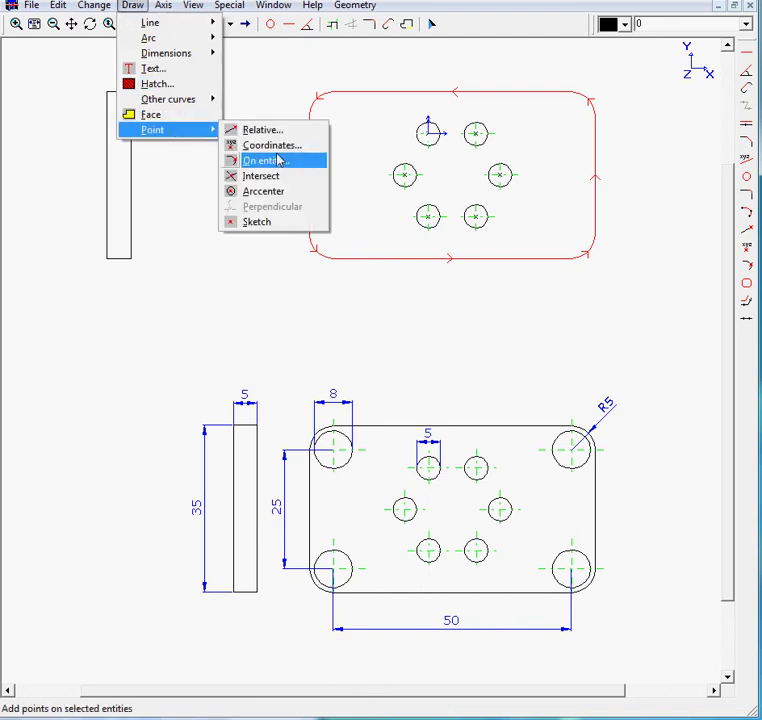
{"action": "left_click", "coordinate": [292, 193]}
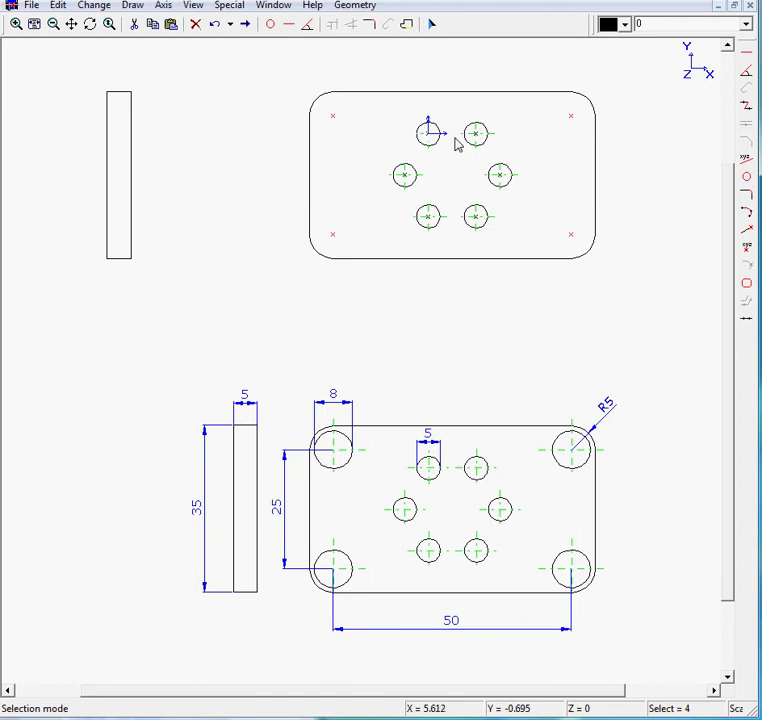
Step: Paste the large hole at scale 1 onto all four corner points
{"action": "left_click", "coordinate": [172, 24]}
{"action": "left_click_drag", "start_coordinate": [337, 109], "coordinate": [234, 107]}
{"action": "left_click", "coordinate": [307, 217]}
{"action": "left_click", "coordinate": [307, 165]}
{"action": "left_click", "coordinate": [228, 120]}
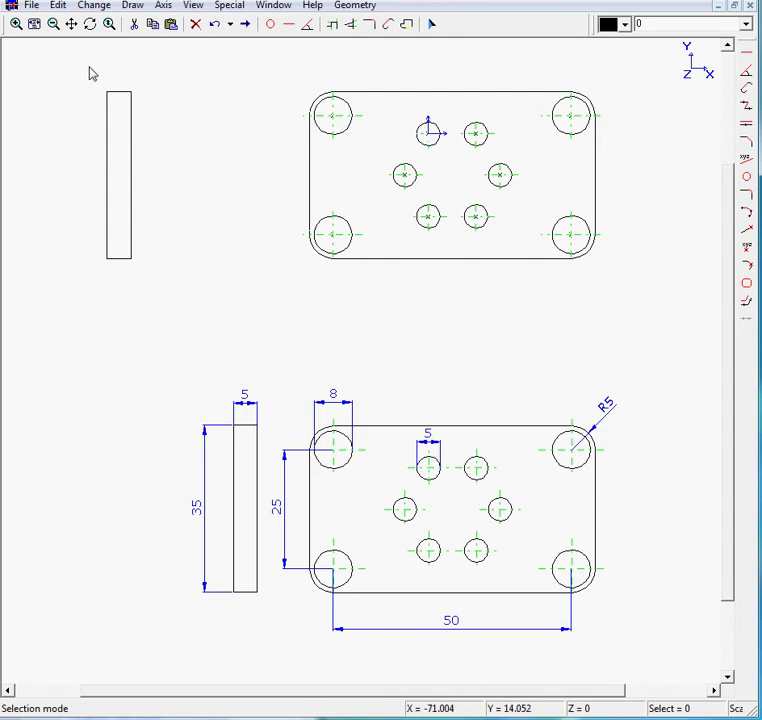
Step: Add the side view's 5 top-width and 35 left-height dimensions, dragging the 35 further left
{"action": "left_click", "coordinate": [128, 94]}
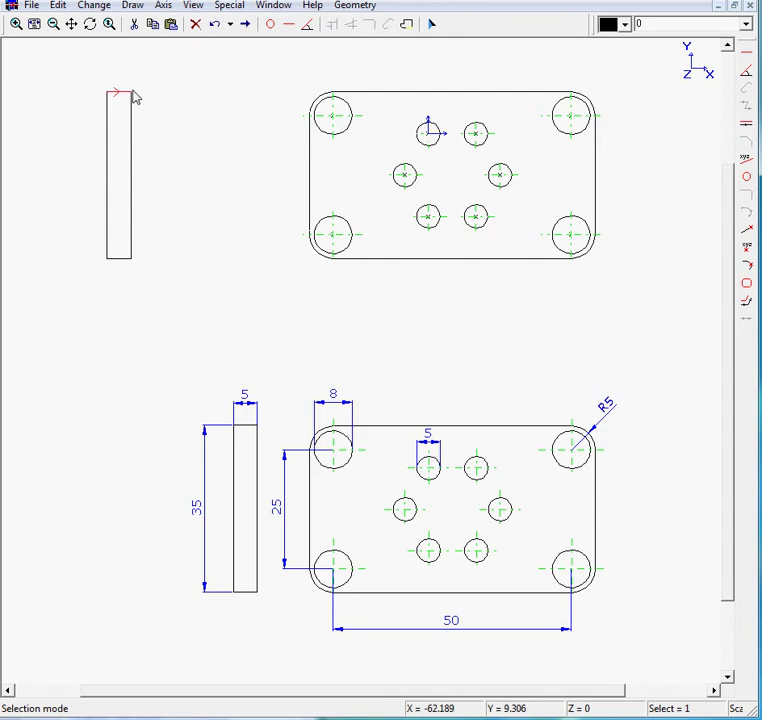
{"action": "left_click", "coordinate": [133, 5]}
{"action": "mouse_move", "coordinate": [168, 58]}
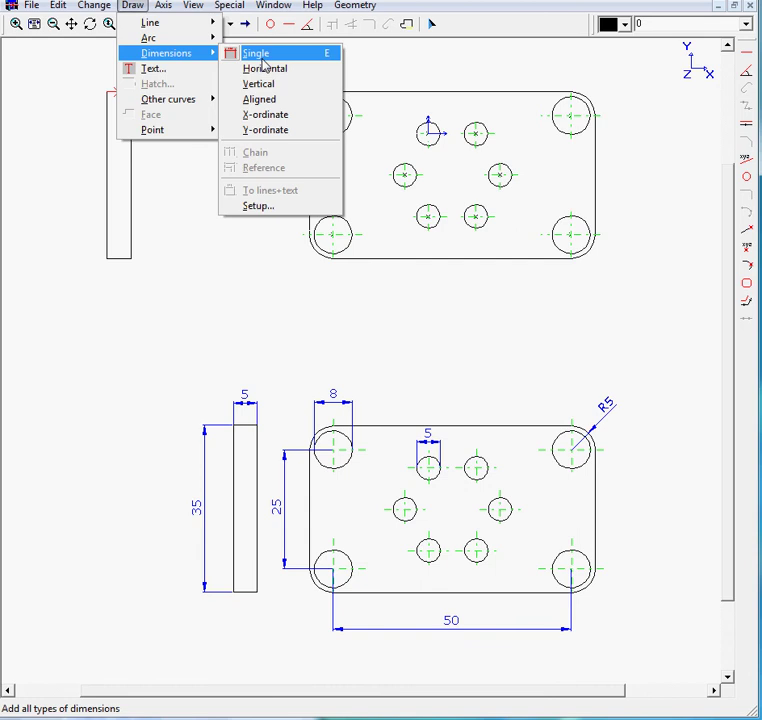
{"action": "left_click", "coordinate": [262, 57]}
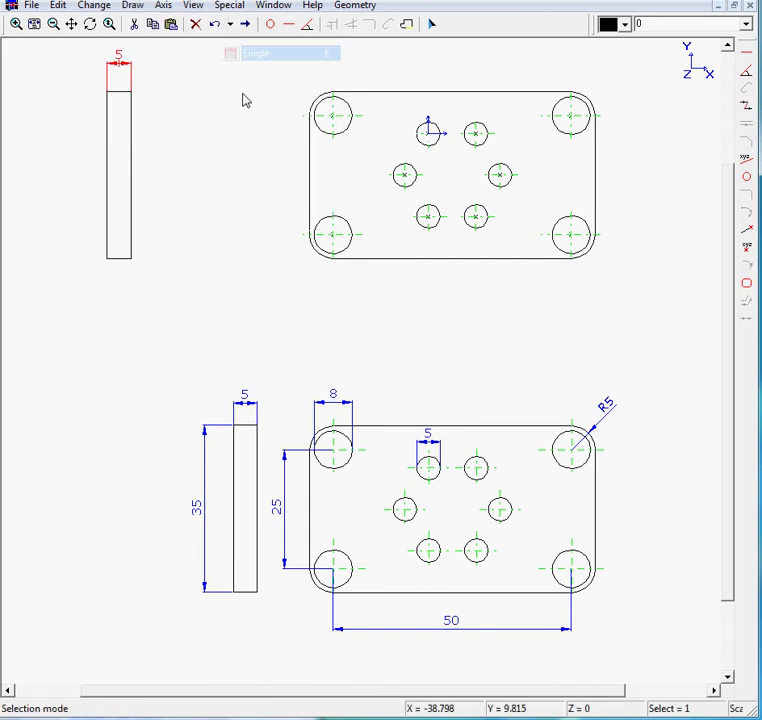
{"action": "left_click", "coordinate": [159, 157]}
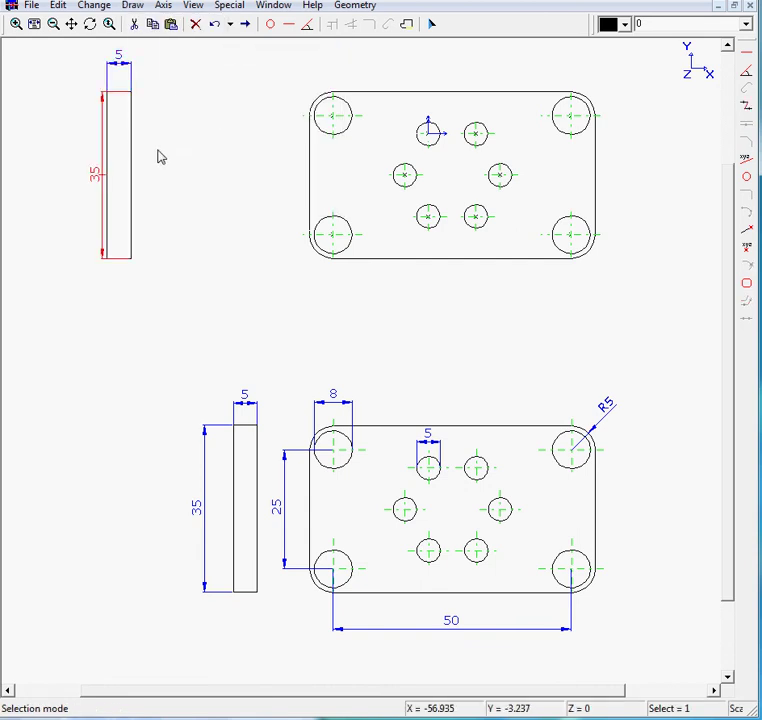
{"action": "left_click", "coordinate": [432, 24]}
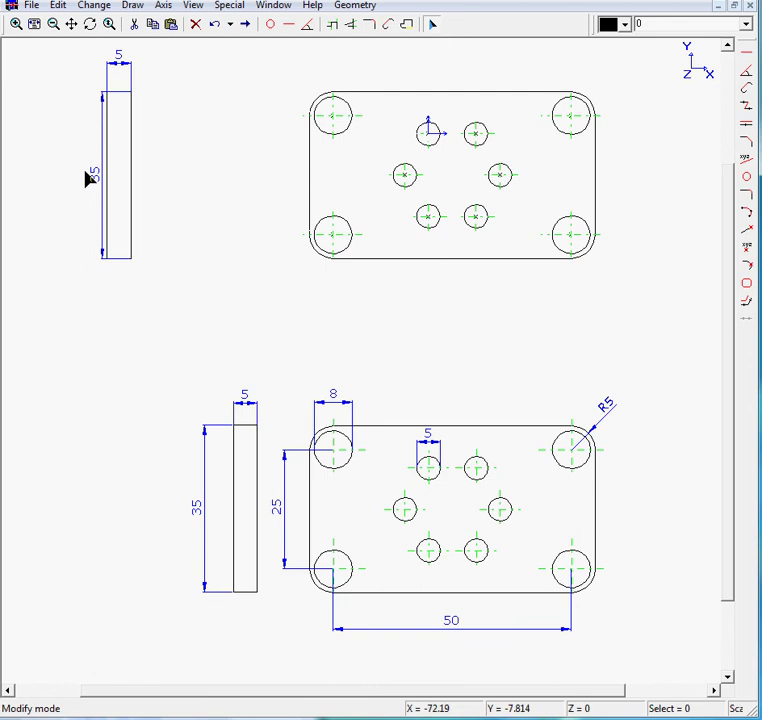
{"action": "left_click_drag", "start_coordinate": [88, 178], "coordinate": [56, 162]}
Step: Settle the 35 dimension, then dimension the top-right hole, bottom-right corner arc and a small hole
{"action": "left_click", "coordinate": [284, 53]}
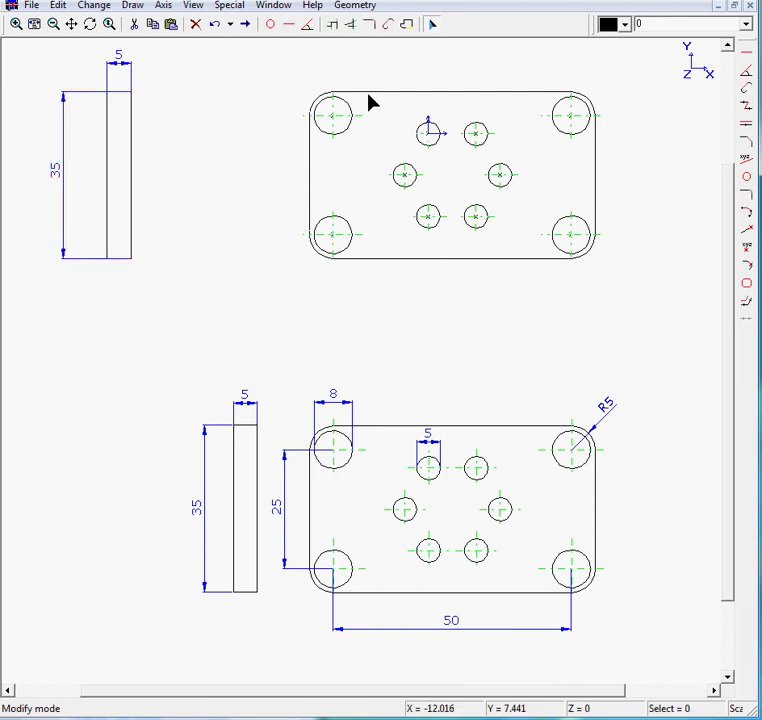
{"action": "left_click", "coordinate": [551, 137]}
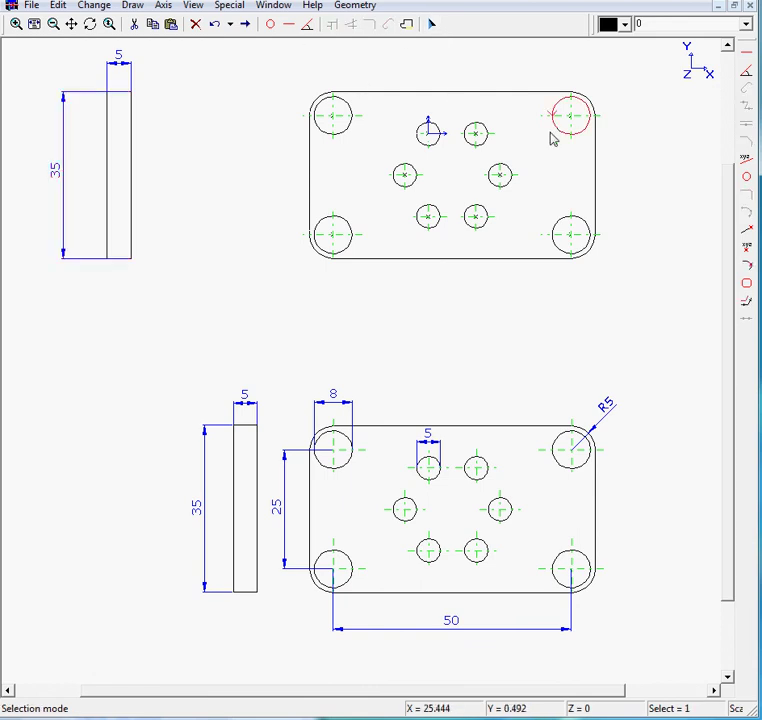
{"action": "left_click", "coordinate": [594, 249]}
{"action": "left_click", "coordinate": [467, 226]}
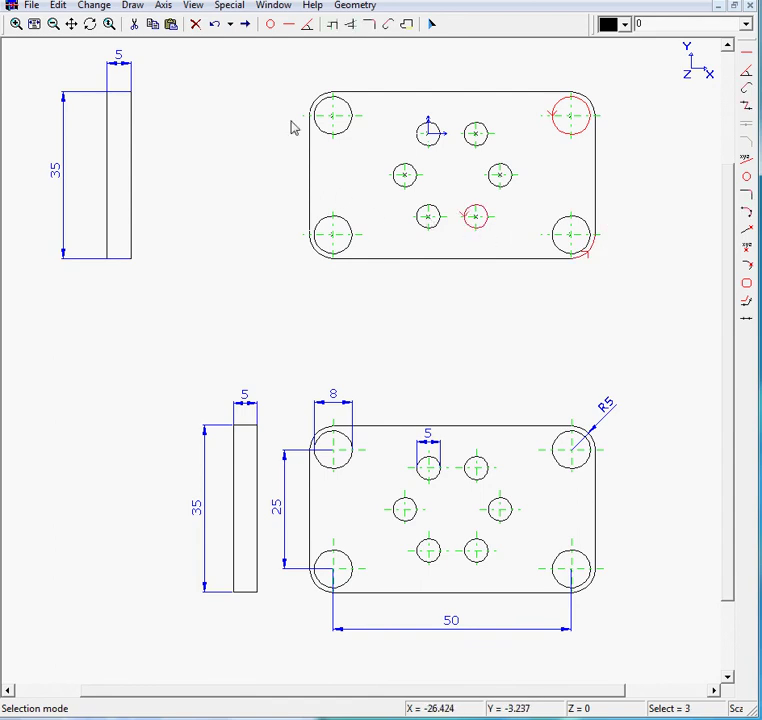
{"action": "left_click", "coordinate": [227, 106]}
{"action": "left_click", "coordinate": [697, 167]}
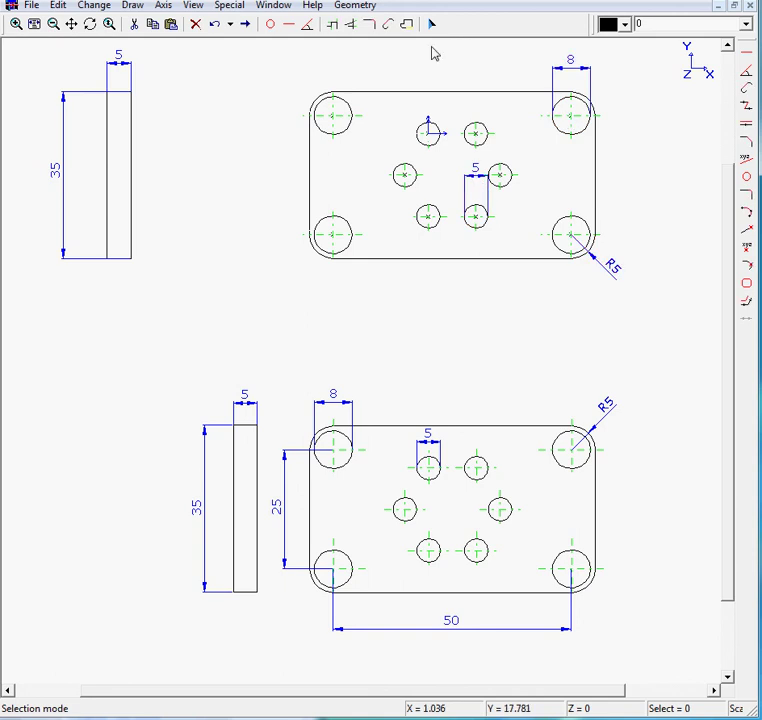
Step: Move the 8 dimension right of the plate and the 5 below the lower small hole
{"action": "left_click", "coordinate": [432, 24]}
{"action": "left_click", "coordinate": [590, 119]}
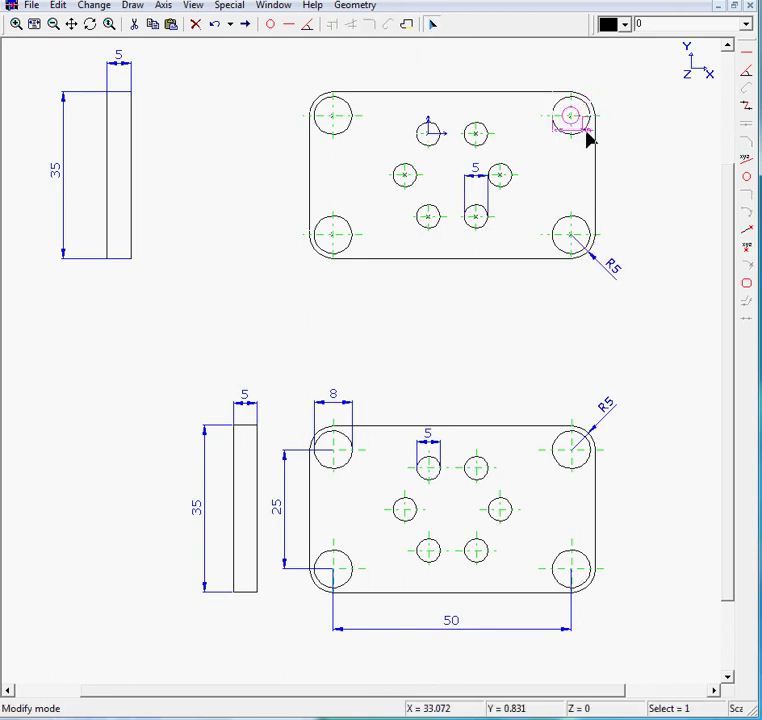
{"action": "left_click", "coordinate": [632, 120]}
{"action": "left_click", "coordinate": [468, 172]}
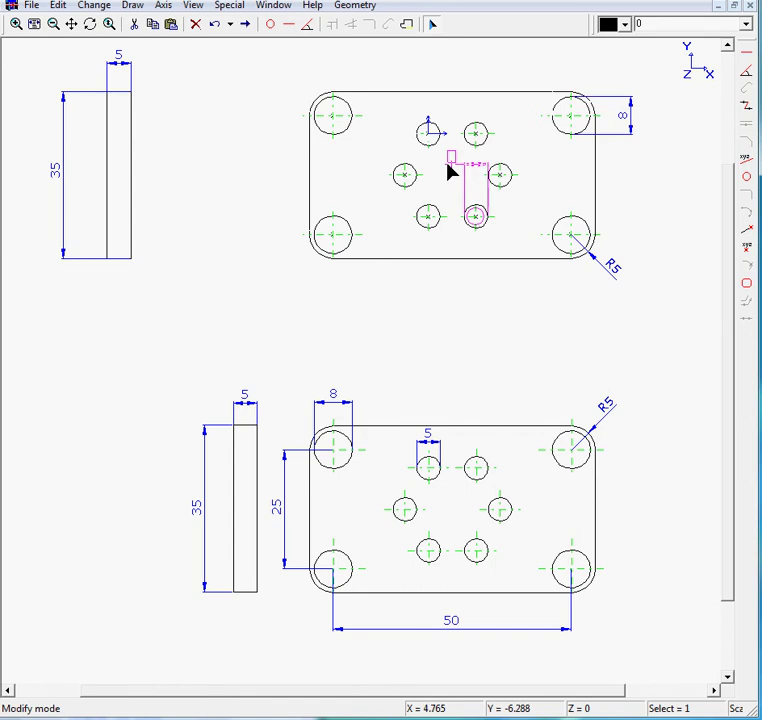
{"action": "left_click", "coordinate": [476, 250]}
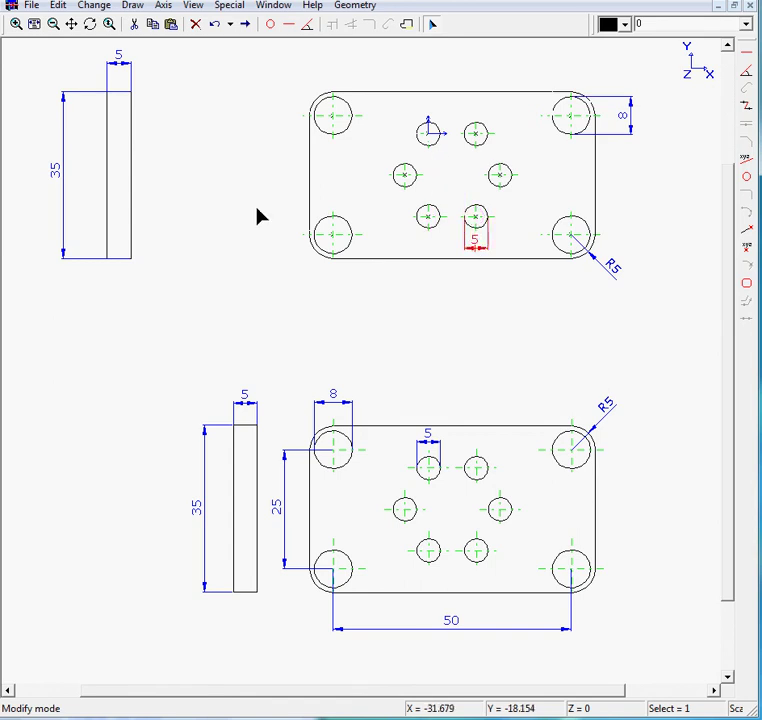
{"action": "right_click", "coordinate": [321, 161]}
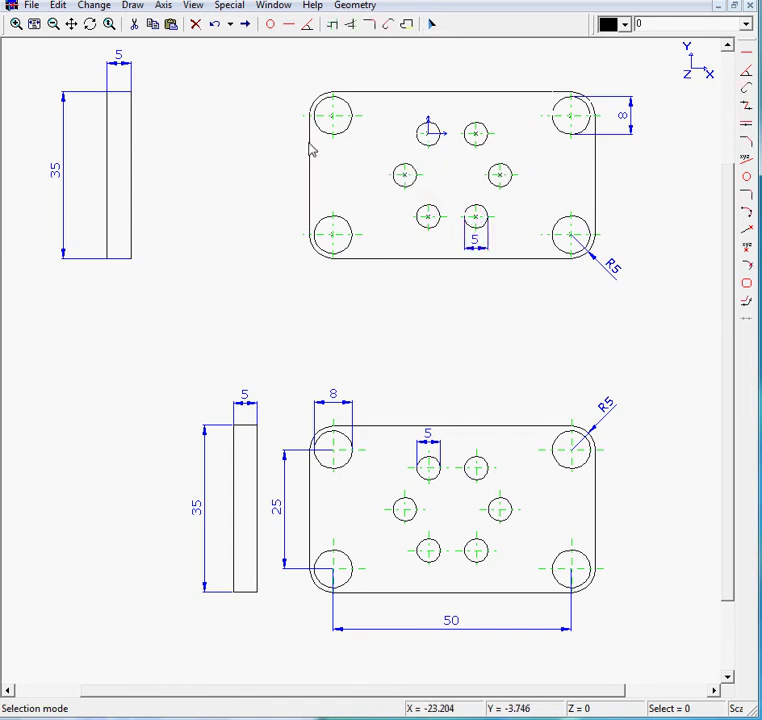
Step: Dimension the corner holes 50 apart horizontally and 25 vertically, moving both outward
{"action": "right_click", "coordinate": [211, 64]}
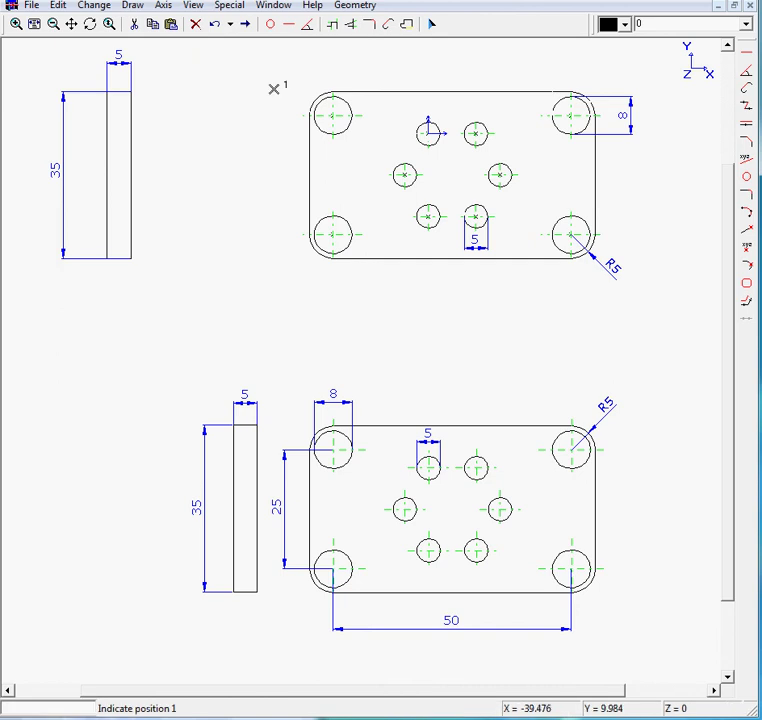
{"action": "left_click", "coordinate": [333, 116]}
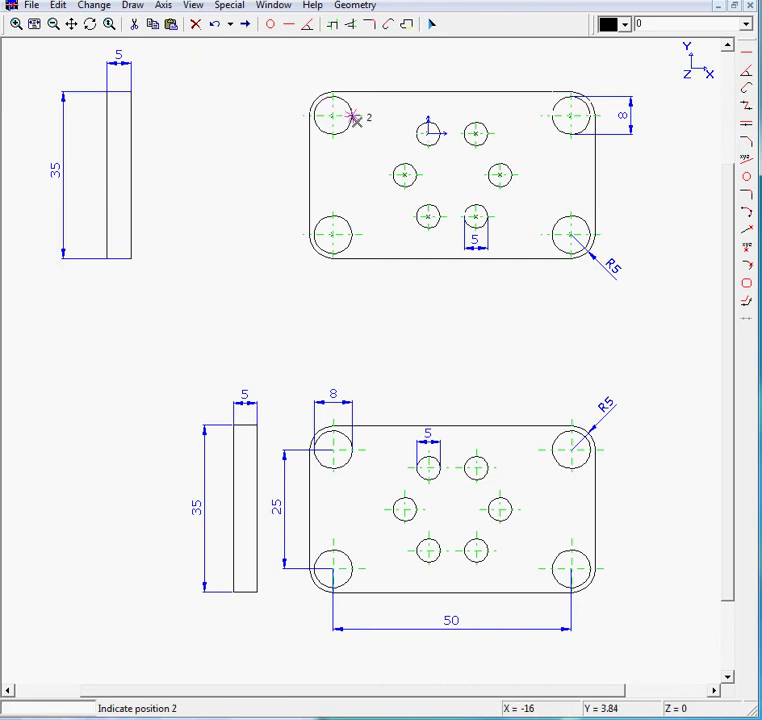
{"action": "left_click", "coordinate": [570, 116]}
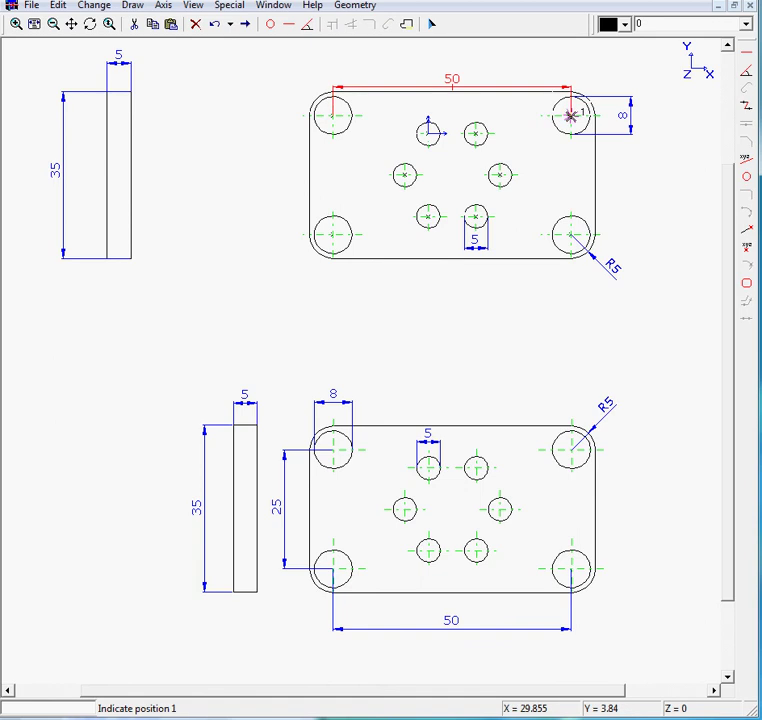
{"action": "left_click", "coordinate": [333, 235]}
{"action": "left_click", "coordinate": [330, 117]}
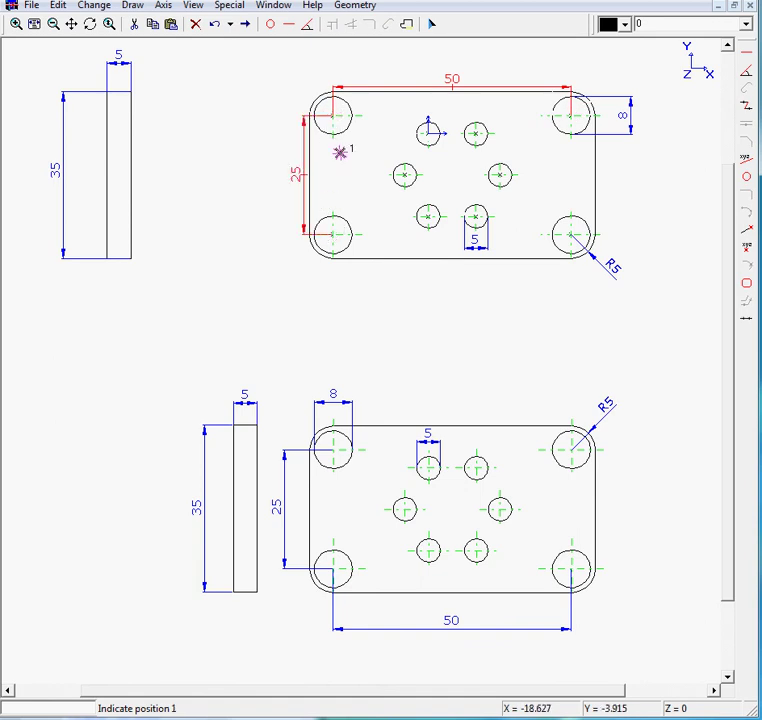
{"action": "left_click", "coordinate": [432, 24]}
{"action": "left_click_drag", "start_coordinate": [312, 177], "coordinate": [273, 172]}
{"action": "left_click_drag", "start_coordinate": [455, 75], "coordinate": [456, 52]}
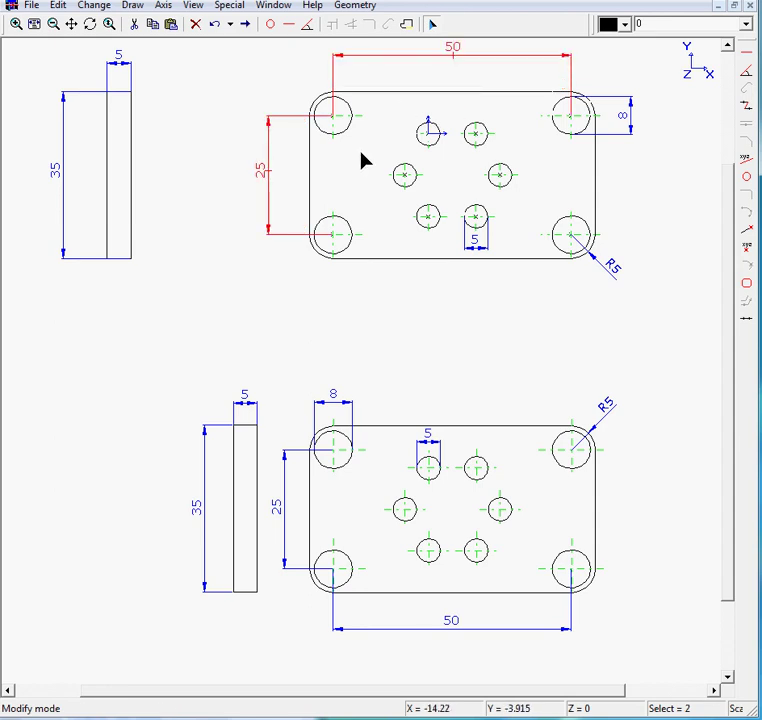
Step: Add the 20 dimension between the two middle holes
{"action": "left_click", "coordinate": [366, 161]}
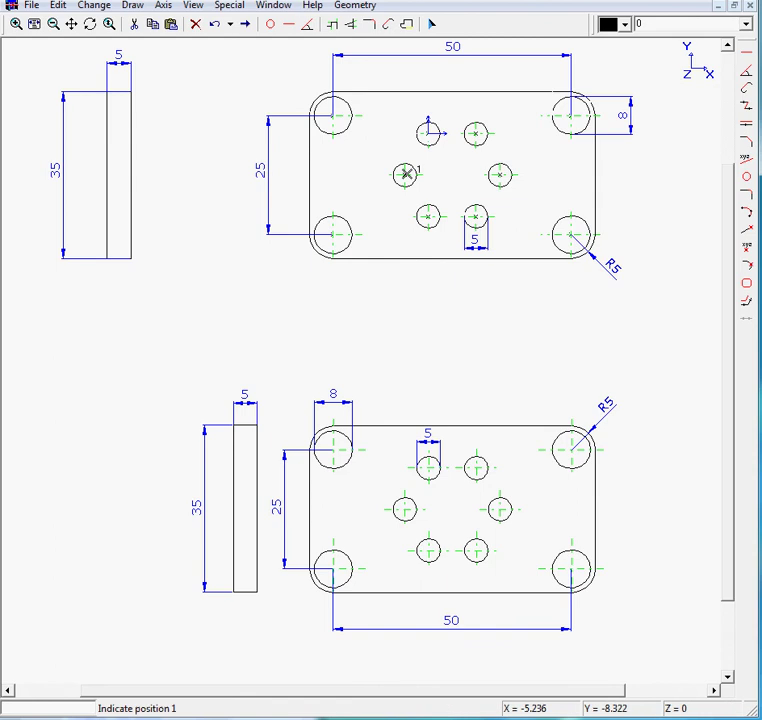
{"action": "left_click", "coordinate": [404, 175]}
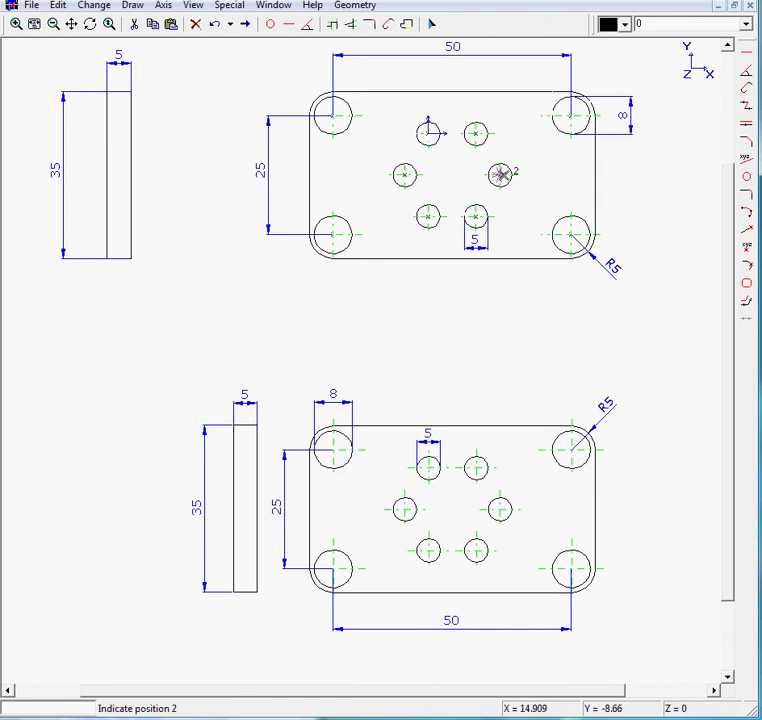
{"action": "left_click", "coordinate": [500, 175]}
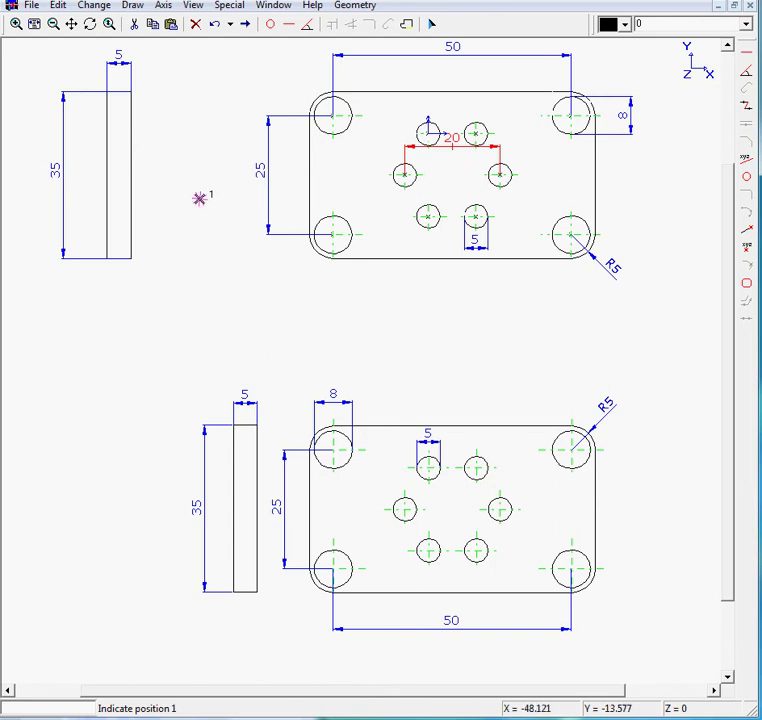
{"action": "key", "text": "Escape"}
{"action": "key", "text": "Escape"}
Step: Add the 60 overall plate width dimension and move it below the plate
{"action": "key", "text": "Return"}
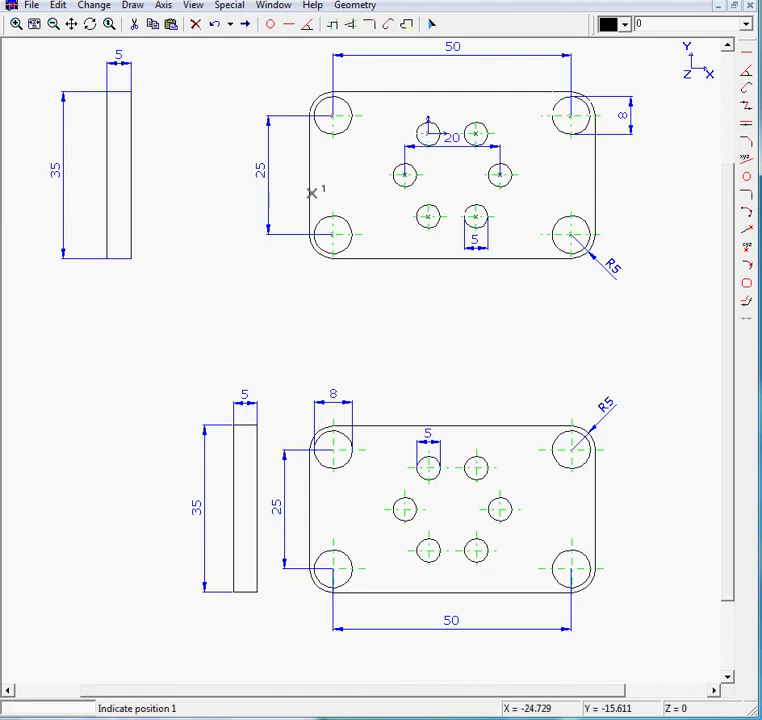
{"action": "left_click", "coordinate": [309, 235]}
{"action": "left_click", "coordinate": [596, 233]}
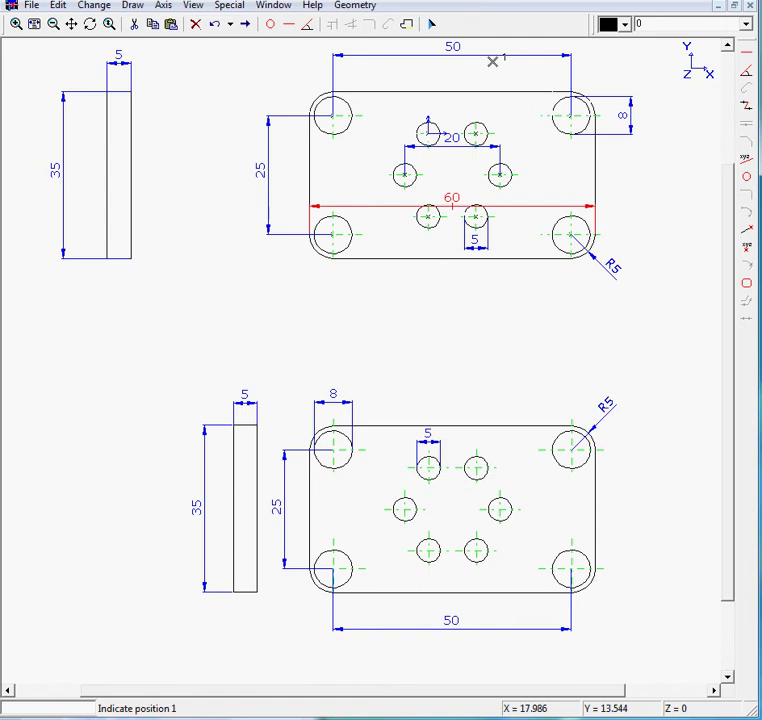
{"action": "left_click", "coordinate": [432, 23]}
{"action": "left_click", "coordinate": [450, 208]}
{"action": "left_click_drag", "start_coordinate": [581, 207], "coordinate": [466, 324]}
Step: Cut the box-selected side view and paste it back with a 10-unit X displacement
{"action": "scroll", "coordinate": [183, 285], "scroll_direction": "down", "scroll_amount": 1}
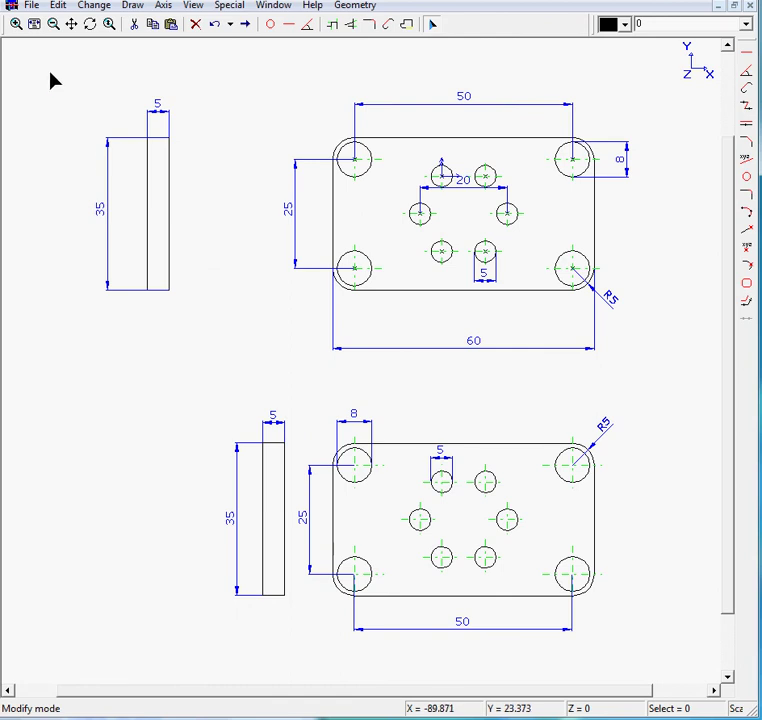
{"action": "left_click_drag", "start_coordinate": [50, 72], "coordinate": [194, 322]}
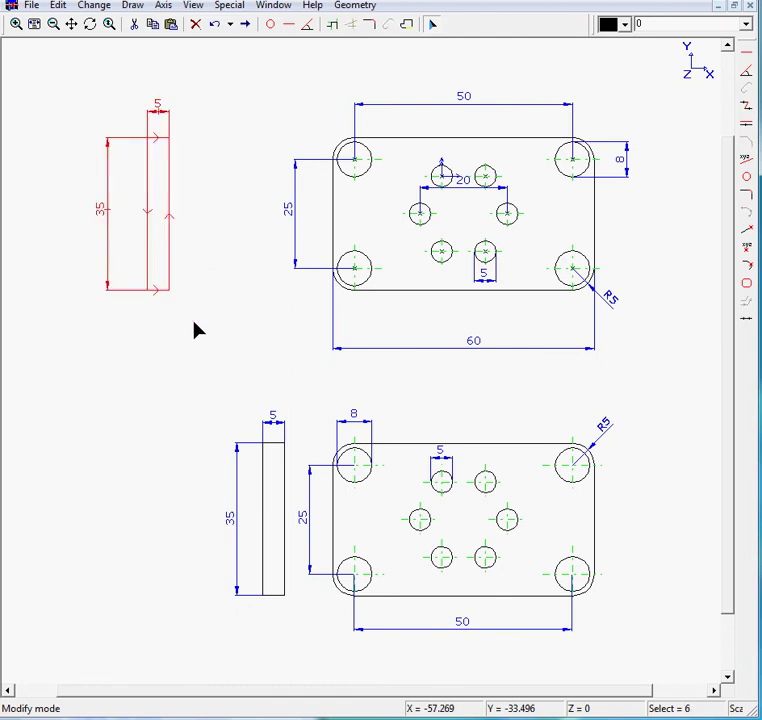
{"action": "left_click", "coordinate": [370, 8]}
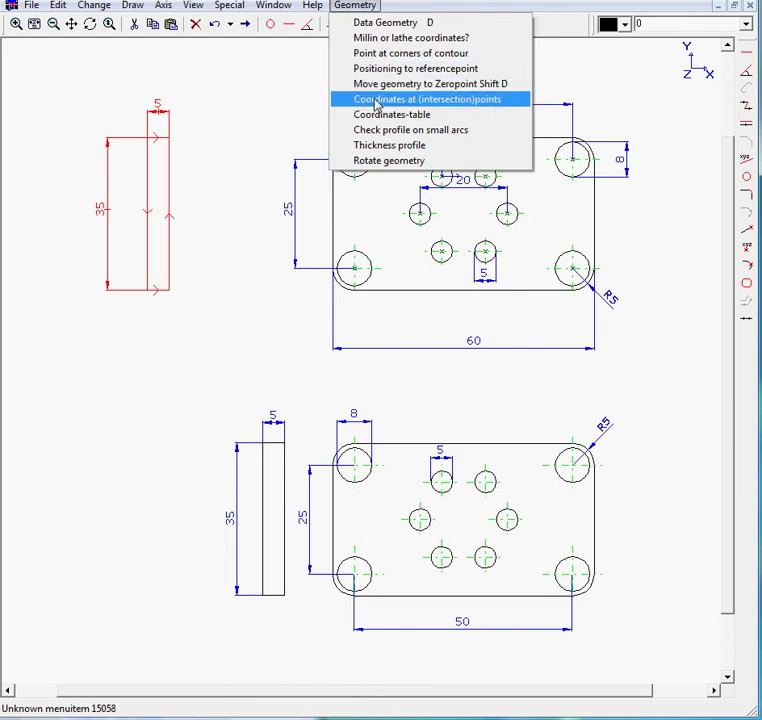
{"action": "left_click", "coordinate": [134, 26]}
{"action": "left_click", "coordinate": [134, 26]}
{"action": "left_click", "coordinate": [171, 28]}
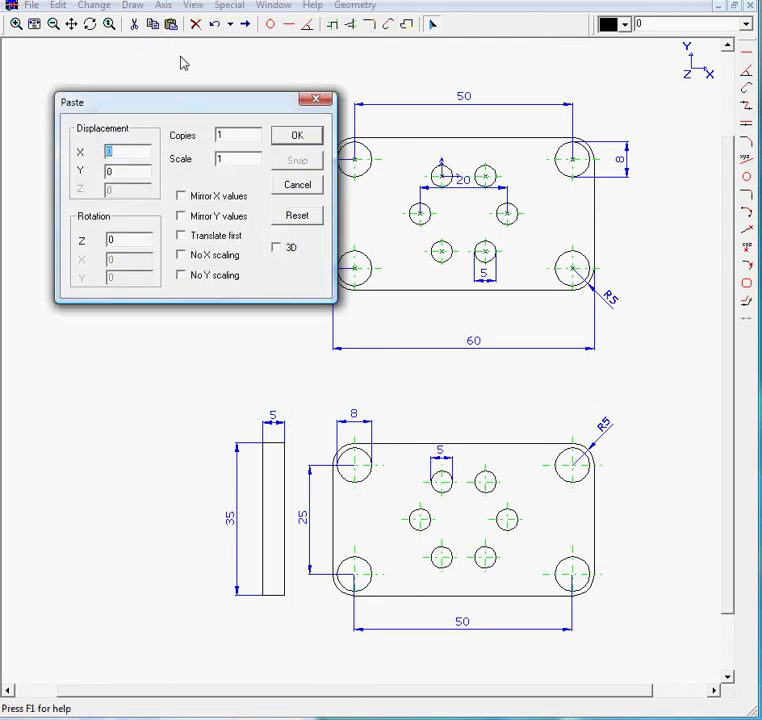
{"action": "type", "text": "10"}
{"action": "left_click", "coordinate": [297, 135]}
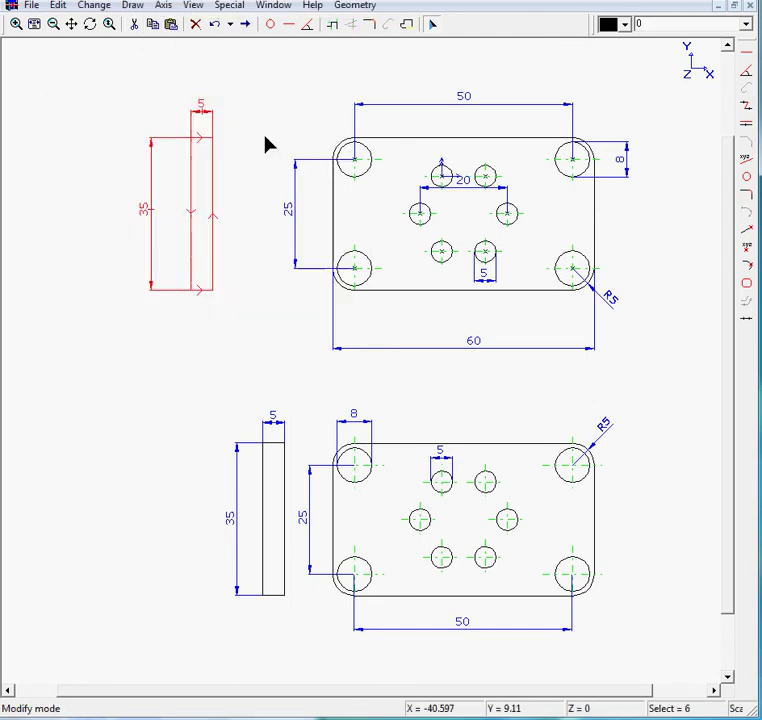
{"action": "left_click", "coordinate": [263, 104]}
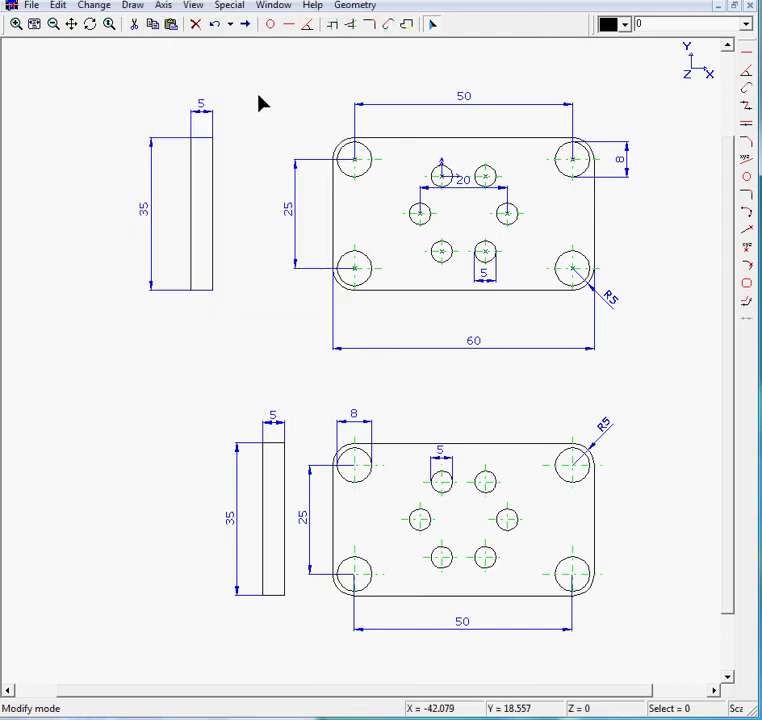
{"action": "key", "text": "Escape"}
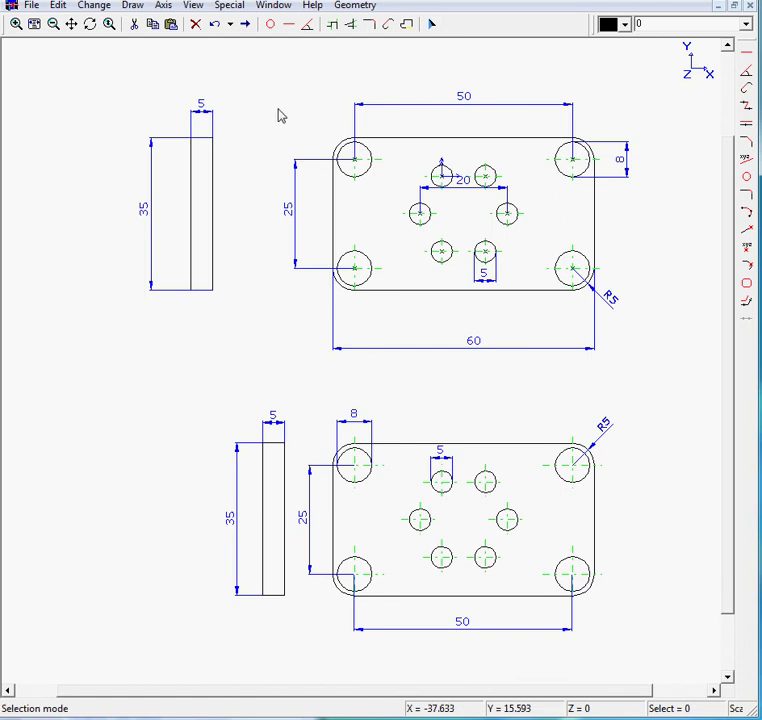
Step: Set '@0' as the Before text of the 8 and 5 dimensions in Attributes
{"action": "left_click", "coordinate": [634, 165]}
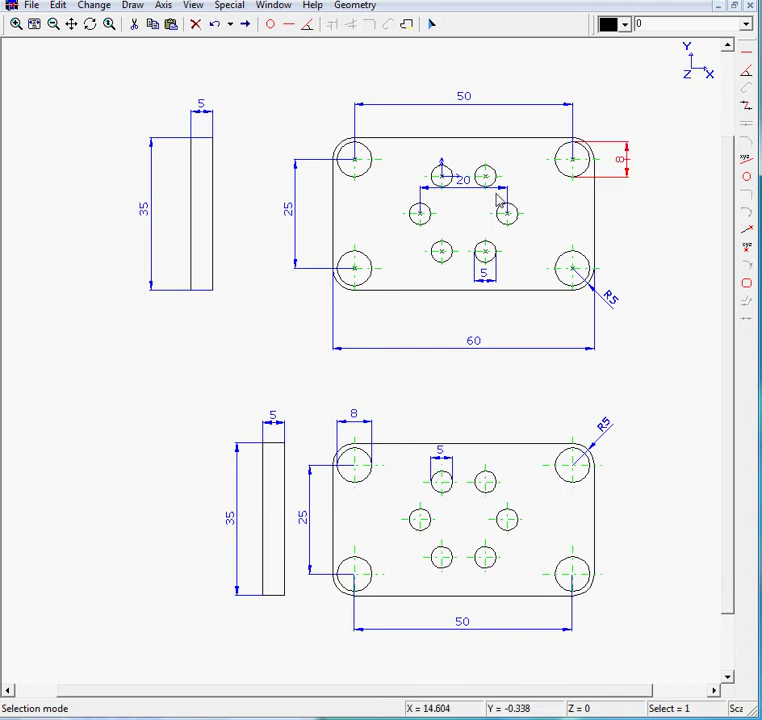
{"action": "left_click", "coordinate": [483, 274]}
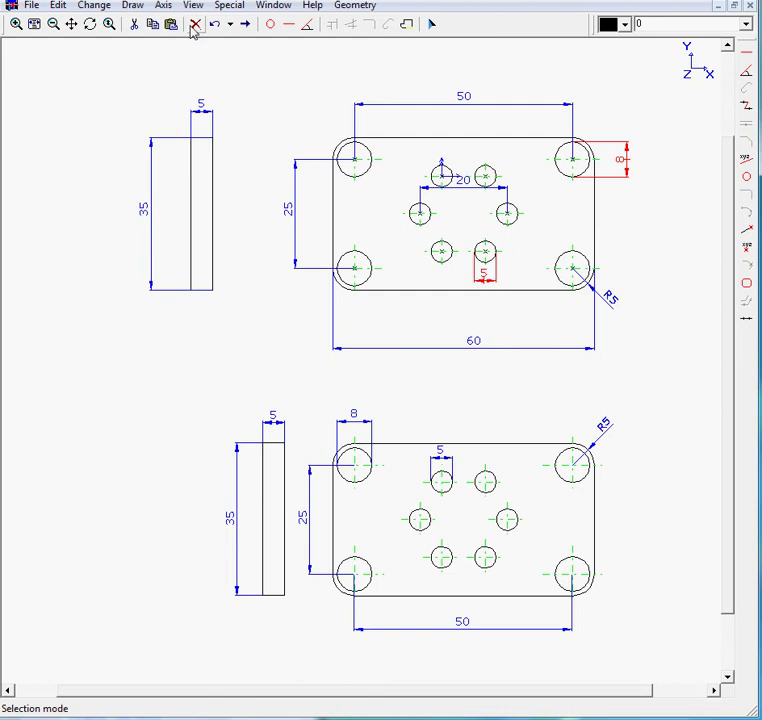
{"action": "left_click", "coordinate": [103, 8]}
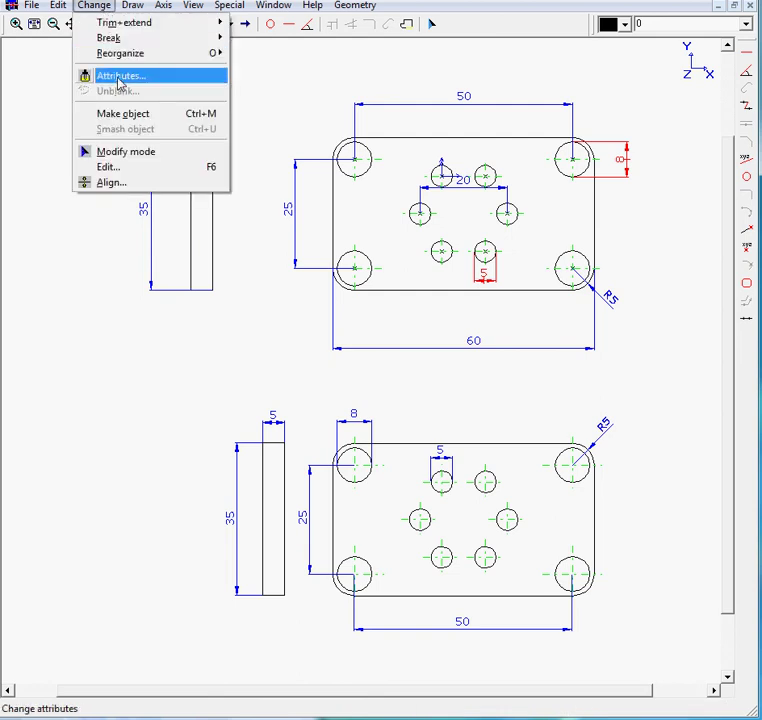
{"action": "left_click", "coordinate": [119, 82]}
{"action": "left_click_drag", "start_coordinate": [190, 72], "coordinate": [442, 64]}
{"action": "left_click", "coordinate": [337, 75]}
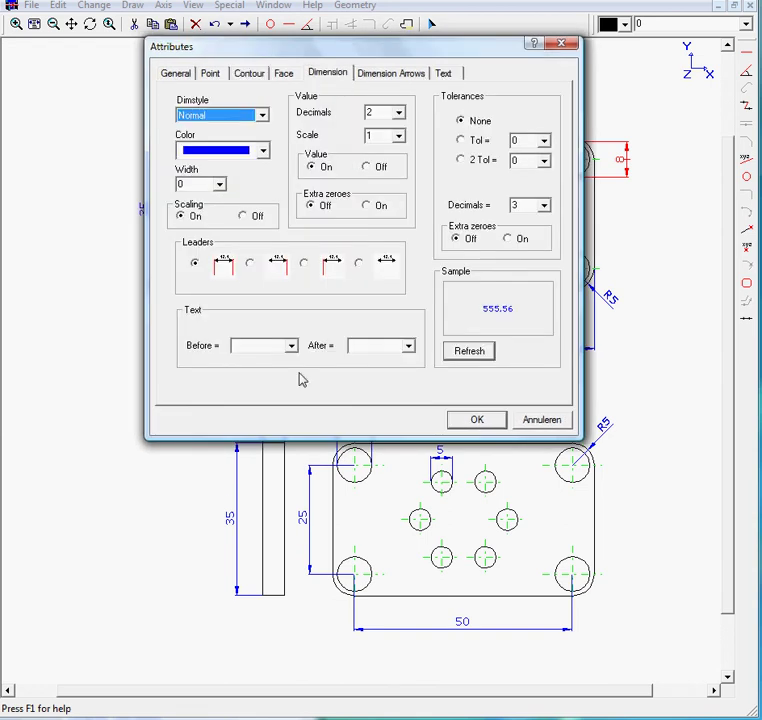
{"action": "left_click", "coordinate": [251, 344]}
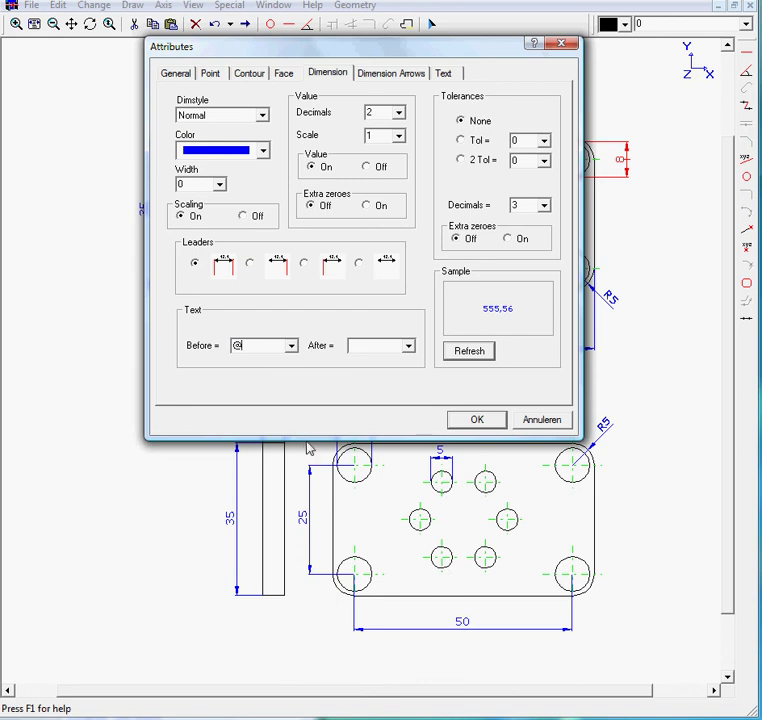
{"action": "type", "text": "@0"}
{"action": "left_click", "coordinate": [481, 354]}
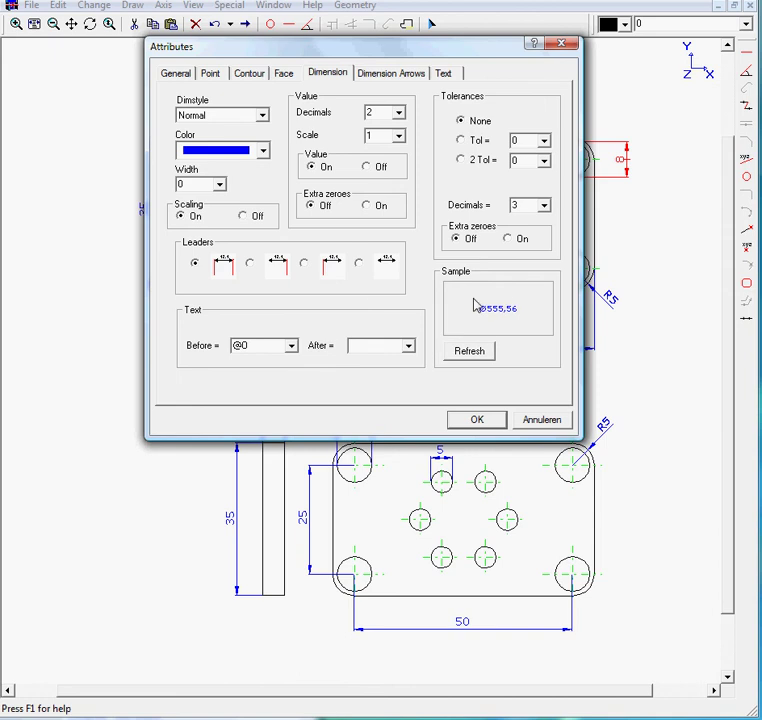
{"action": "left_click", "coordinate": [477, 418]}
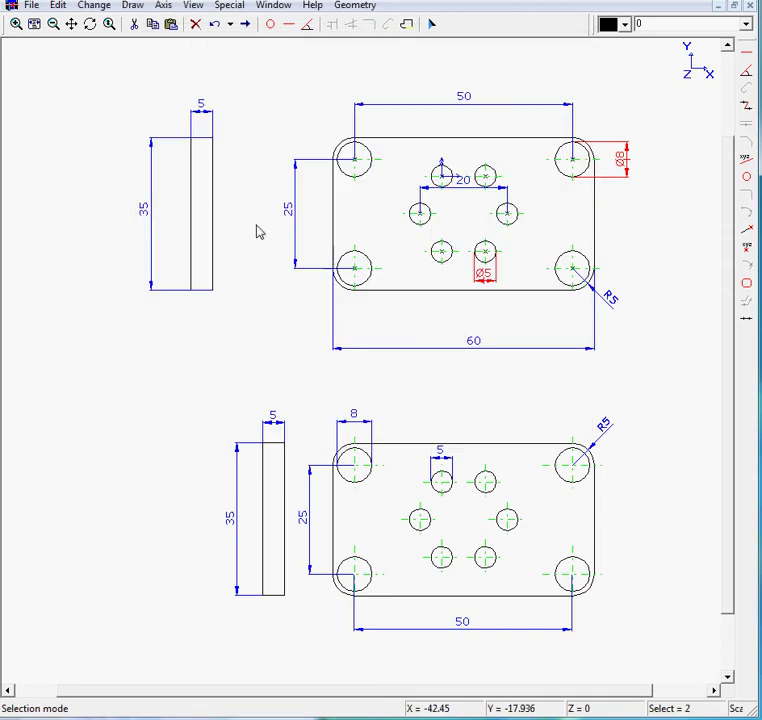
{"action": "left_click", "coordinate": [225, 179]}
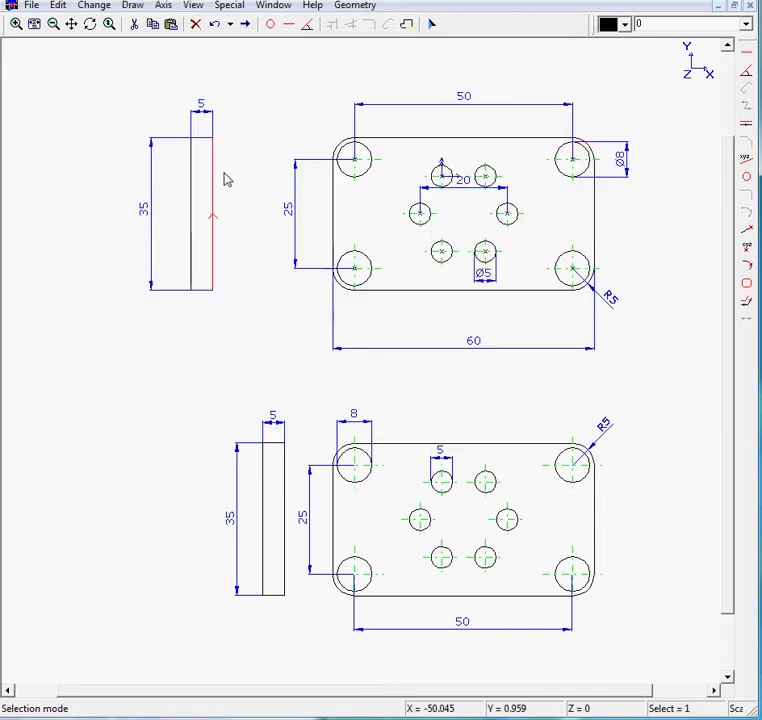
{"action": "left_click", "coordinate": [252, 118]}
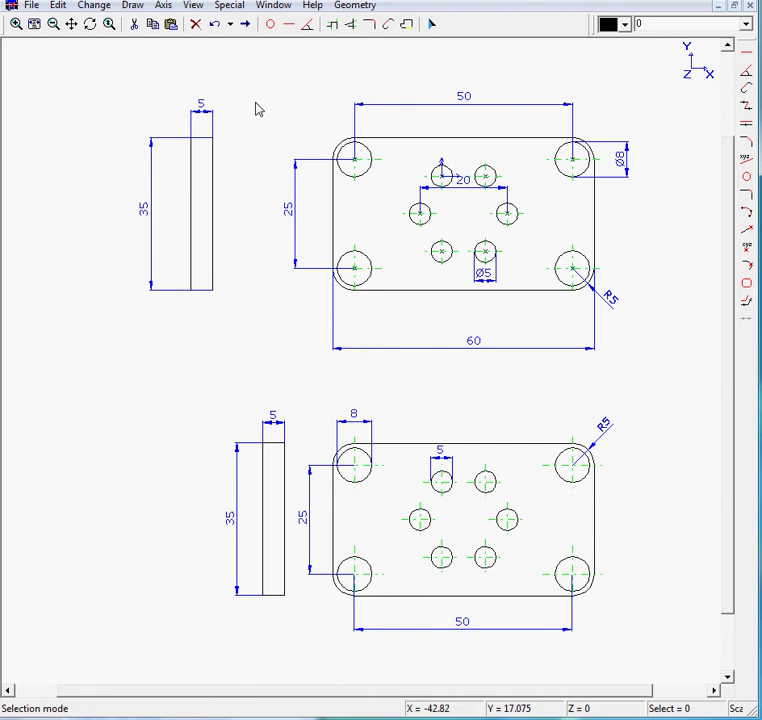